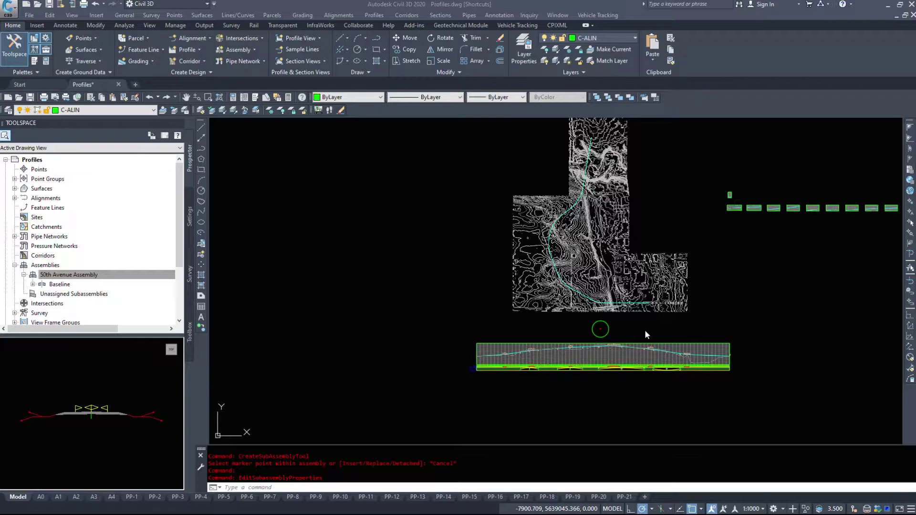
- Examine the Highway alignment in plan and the Highway - Design Ground profile in its profile view
middle_drag(635, 348, 541, 376)
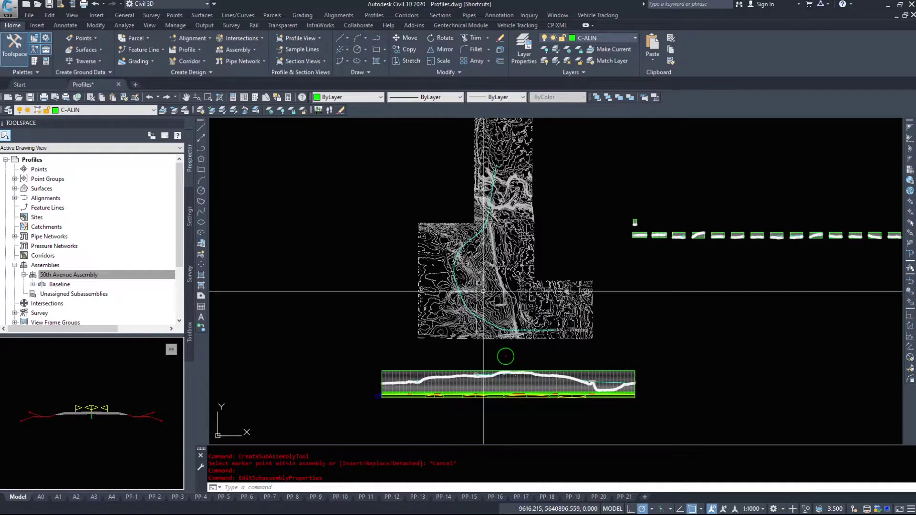
scroll(511, 392, up, 2)
scroll(512, 392, up, 2)
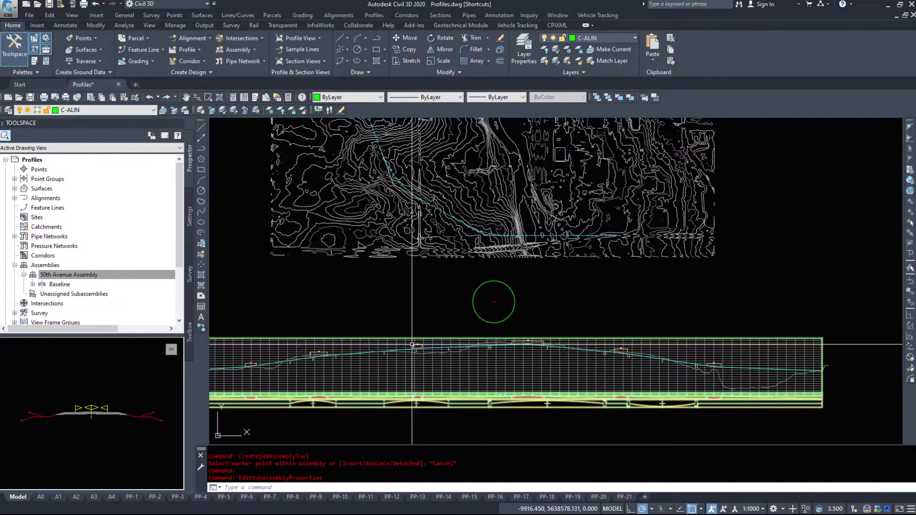
scroll(401, 352, up, 8)
click(436, 330)
scroll(566, 364, down, 10)
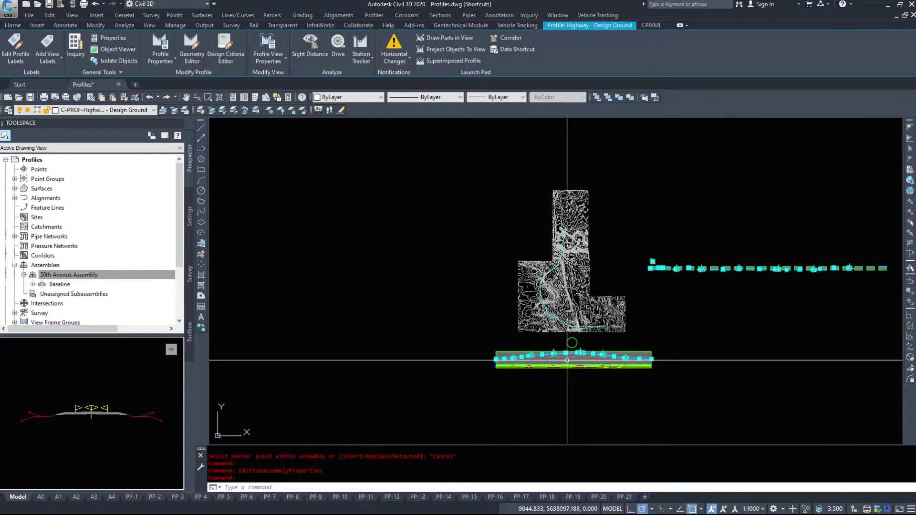
key(Escape)
scroll(515, 343, up, 3)
scroll(517, 314, up, 6)
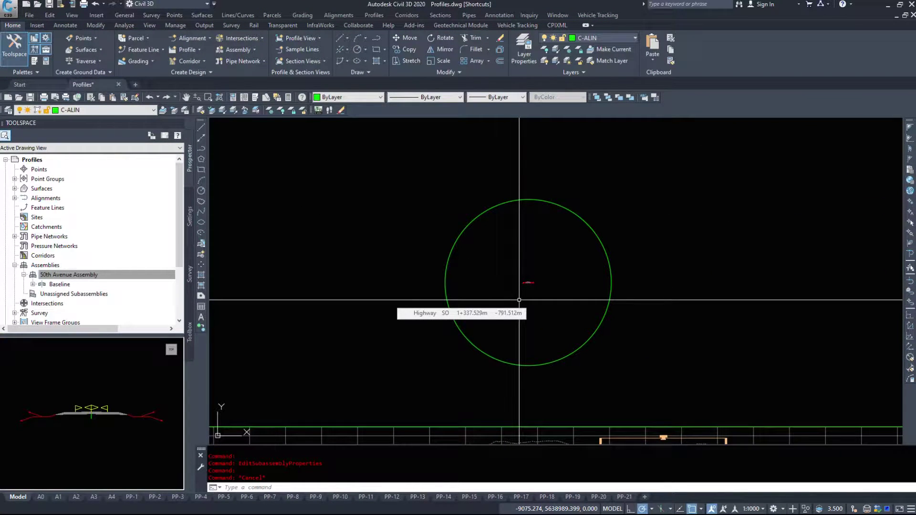
scroll(519, 300, down, 10)
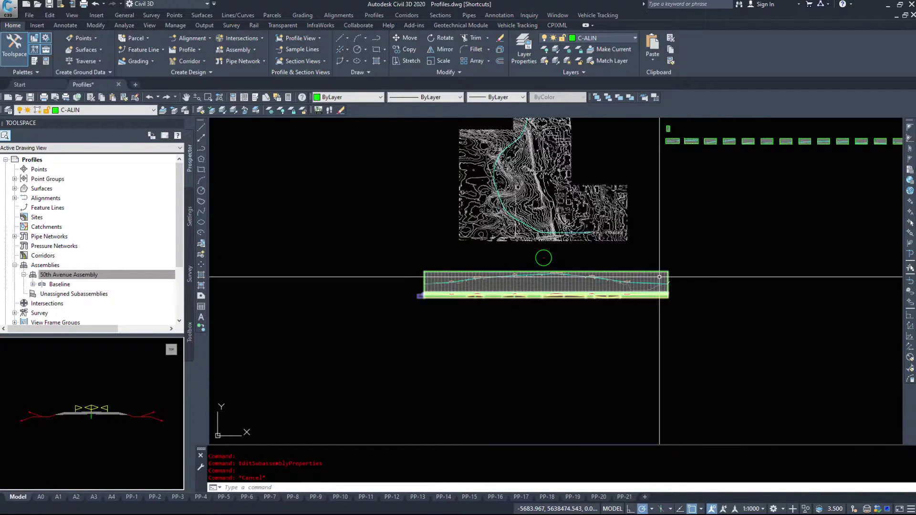
- Examine the 50th Avenue Assembly, checking its baseline marker and the lane subassemblies on both sides
scroll(663, 277, up, 6)
middle_drag(235, 222, 629, 366)
scroll(622, 363, up, 6)
scroll(449, 277, up, 9)
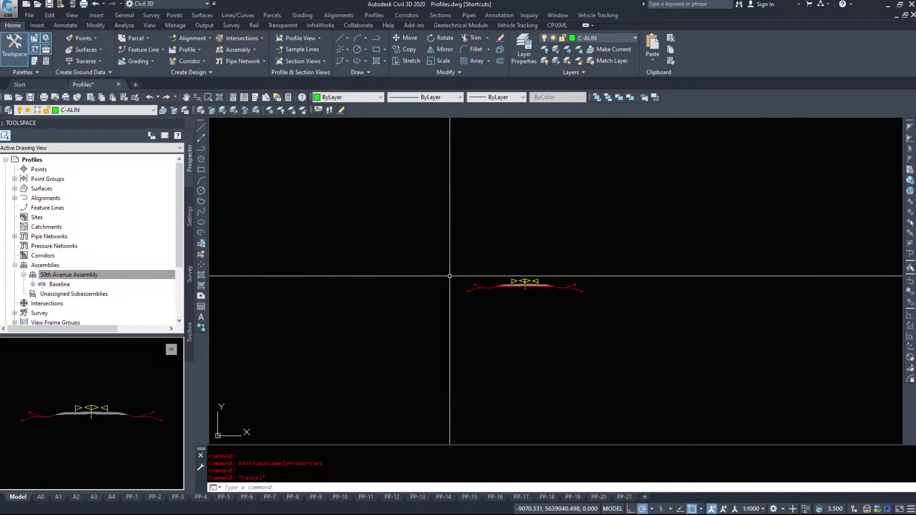
scroll(485, 288, up, 4)
scroll(586, 291, up, 9)
click(675, 247)
click(586, 264)
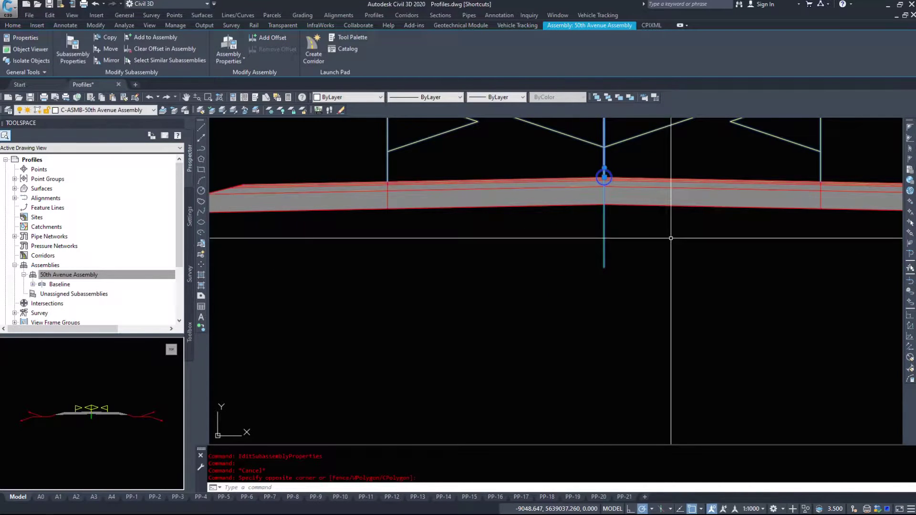
middle_drag(670, 235, 637, 309)
scroll(602, 261, up, 8)
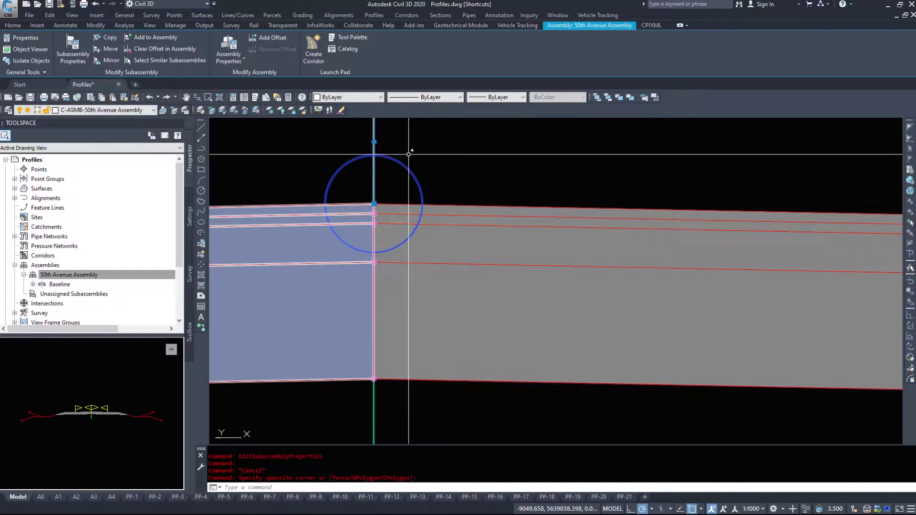
scroll(412, 248, down, 6)
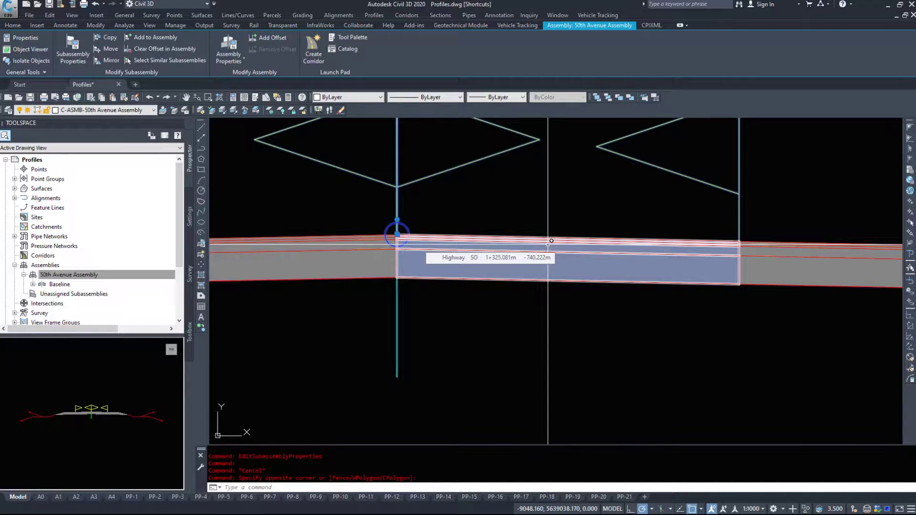
scroll(551, 241, down, 8)
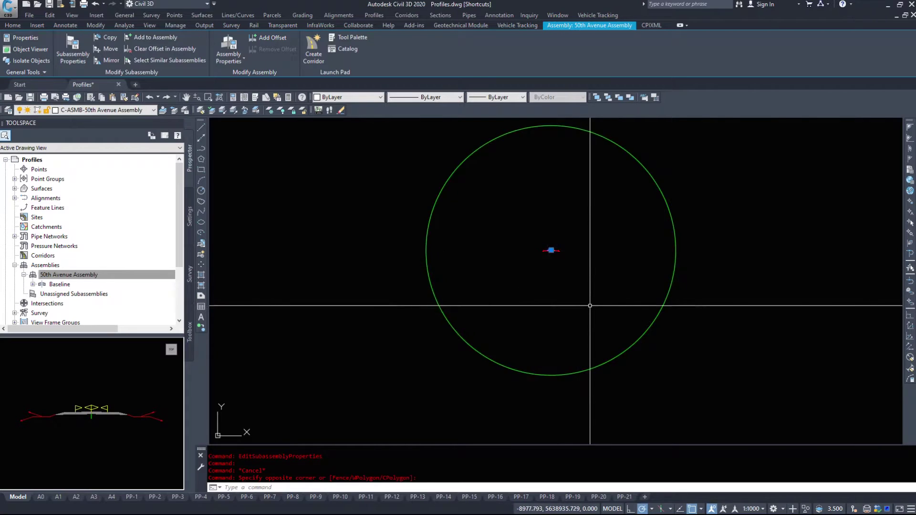
scroll(590, 305, down, 8)
key(Escape)
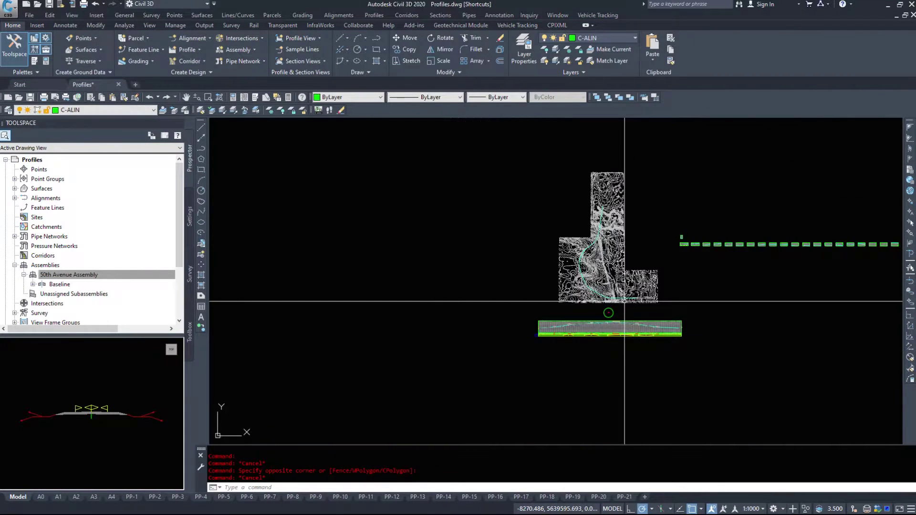
- Start creating a new corridor and name it 50th Avenue
scroll(624, 301, up, 2)
right_click(46, 255)
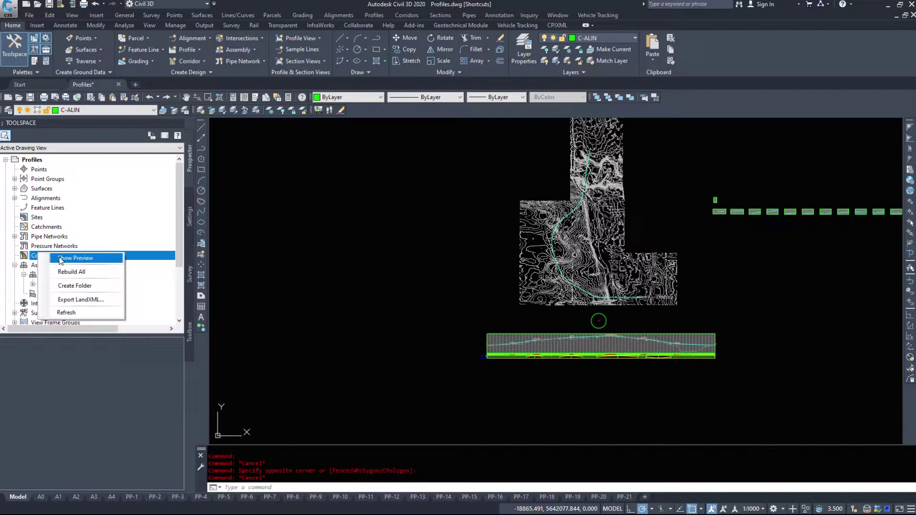
click(50, 46)
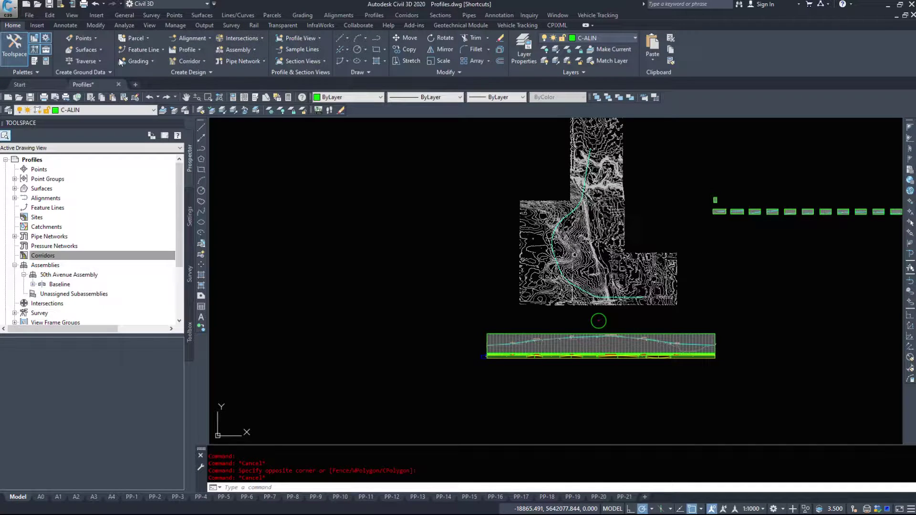
click(189, 61)
click(407, 15)
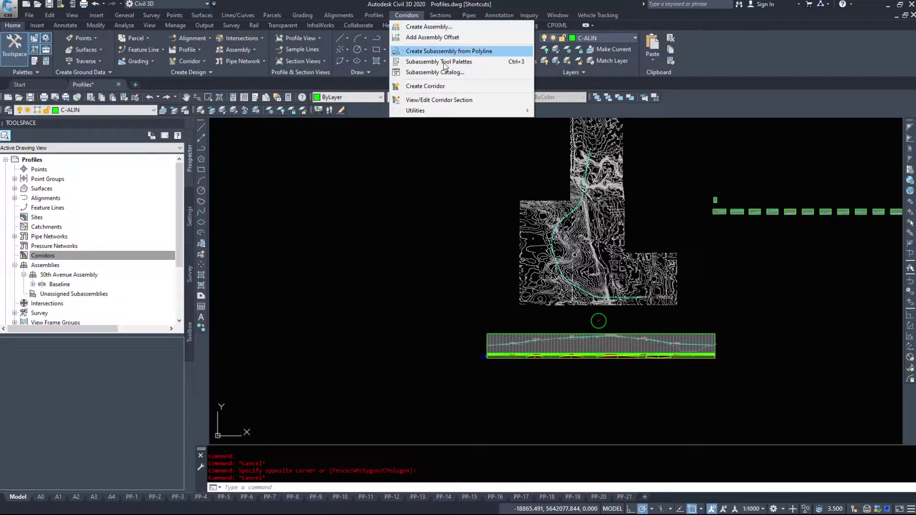
click(440, 88)
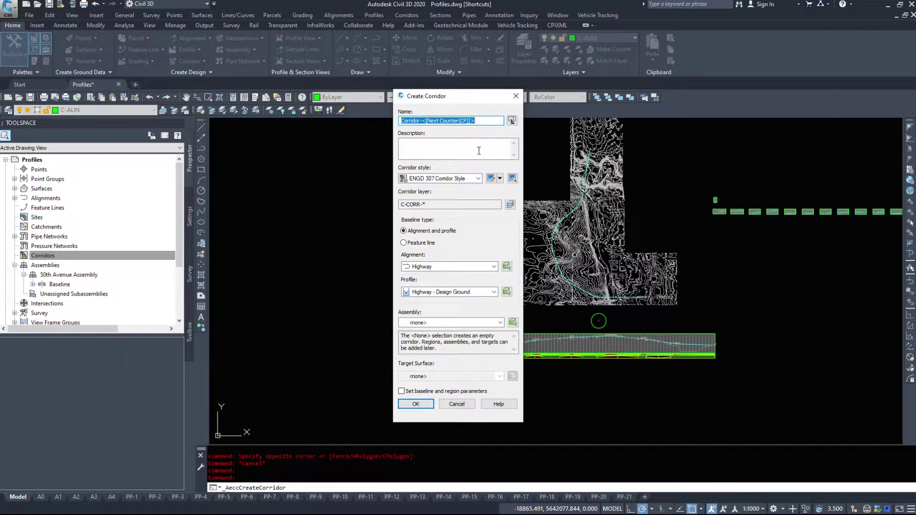
drag(460, 95, 334, 78)
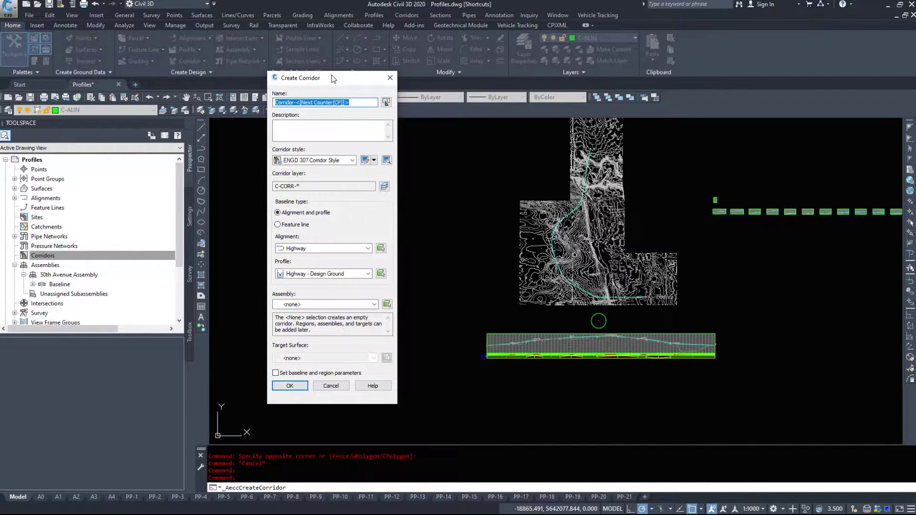
text(60th Avenu)
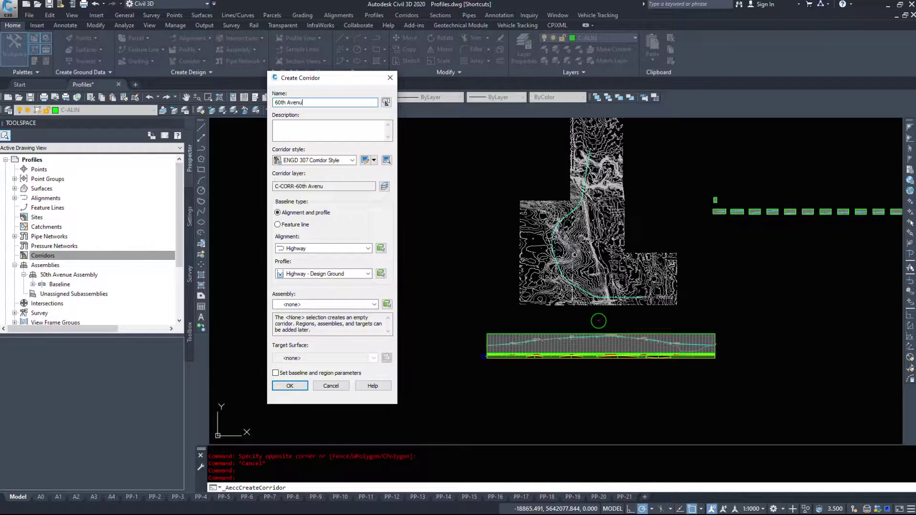
key(BackSpace)
key(BackSpace)
key(BackSpace)
key(BackSpace)
key(BackSpace)
key(BackSpace)
key(BackSpace)
key(BackSpace)
key(BackSpace)
text(50th)
- Set the corridor style to ENGD 376 Corridor Style
click(319, 161)
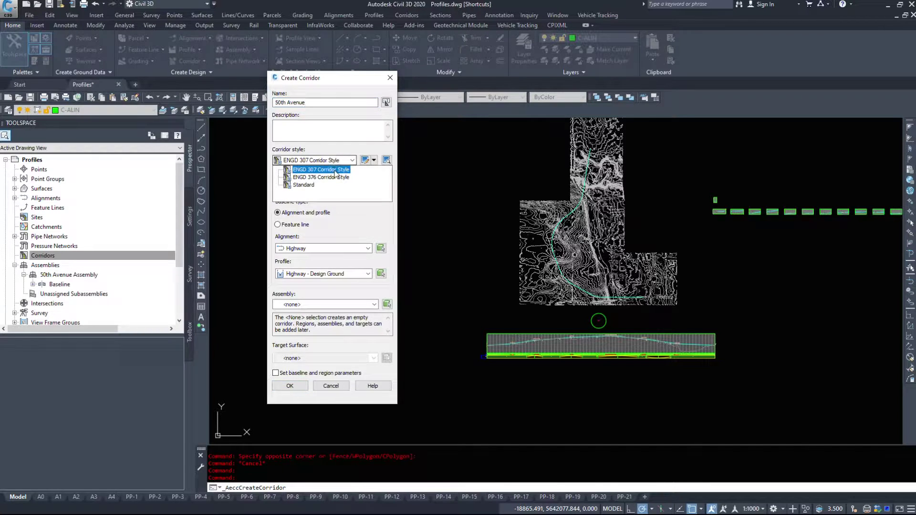
click(330, 180)
click(326, 161)
click(322, 174)
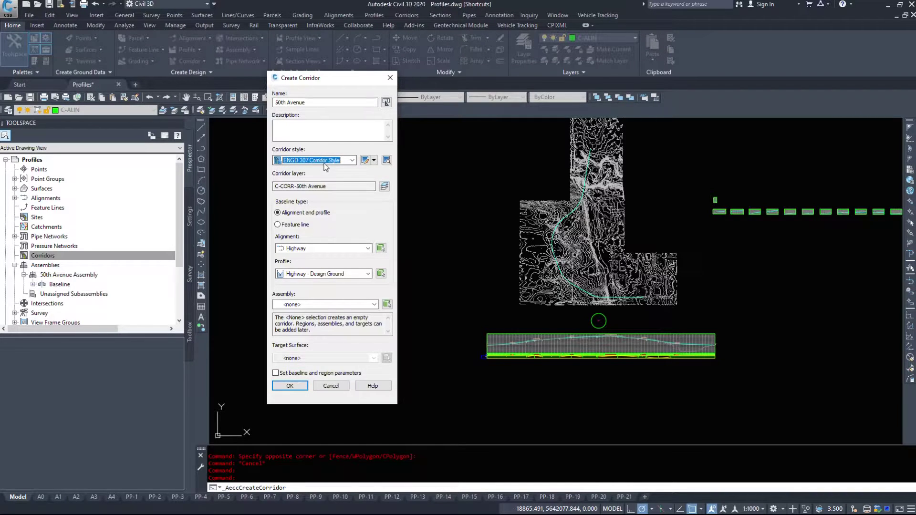
click(351, 161)
click(317, 177)
drag(334, 185, 275, 185)
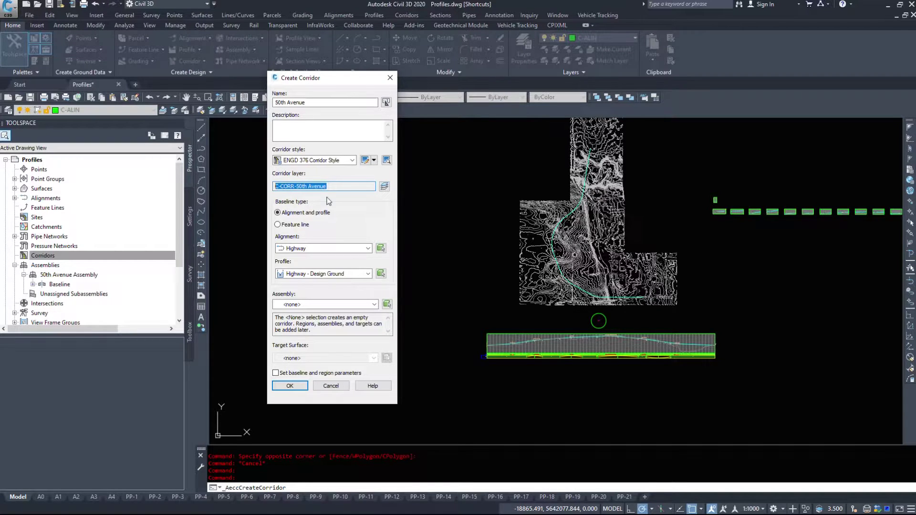
- Set the corridor baseline to the Highway alignment with the Highway - Design Ground profile
click(305, 248)
click(312, 260)
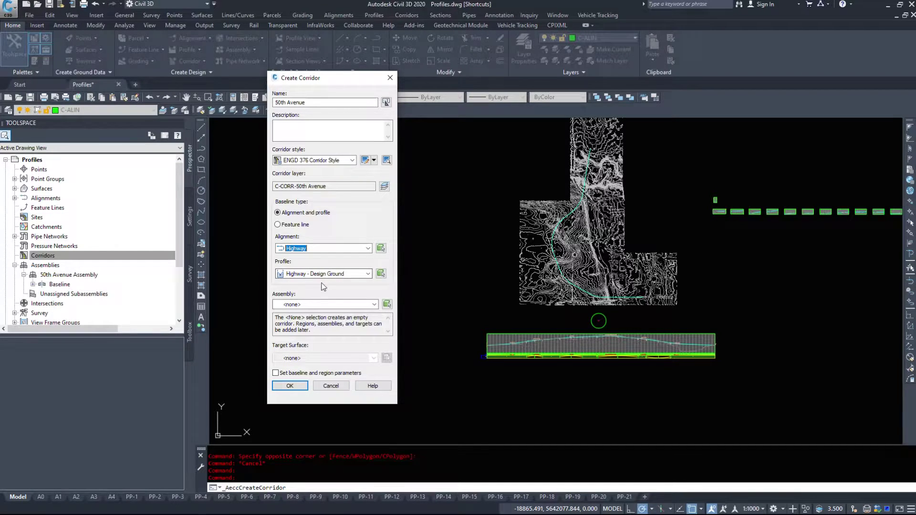
click(336, 274)
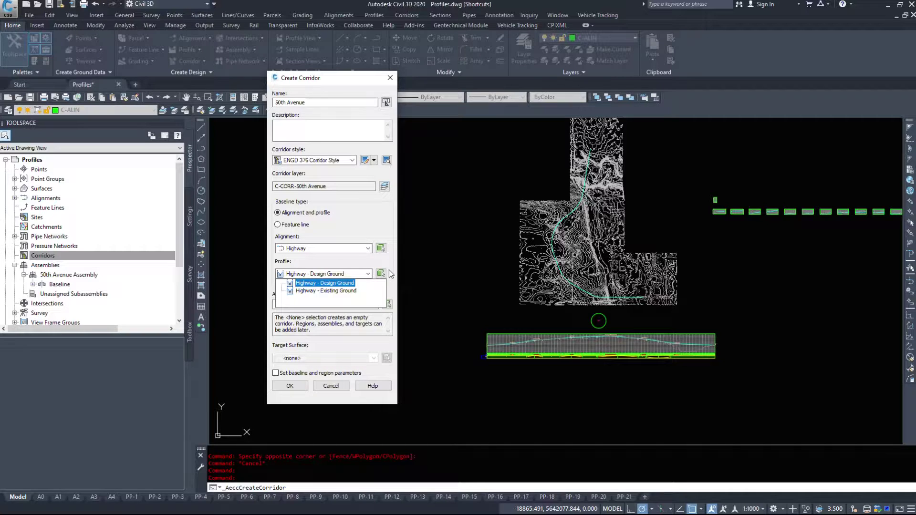
click(336, 291)
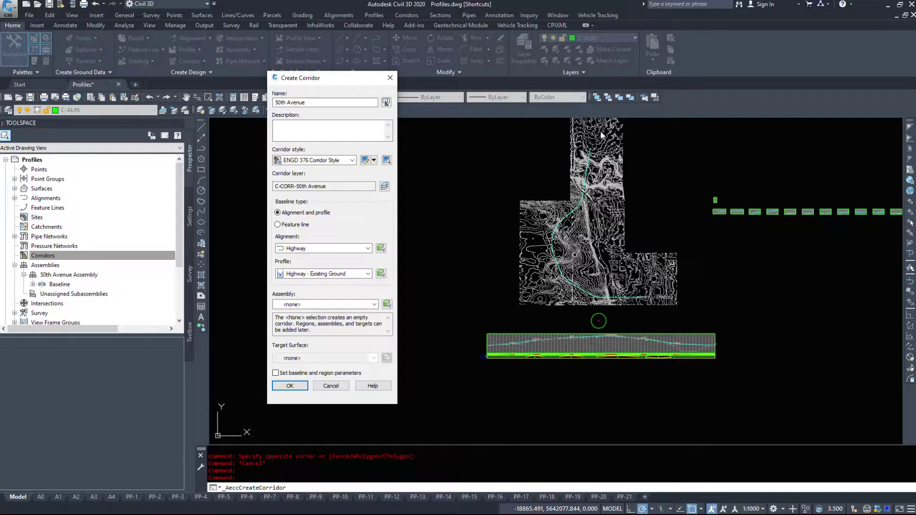
click(326, 273)
click(316, 283)
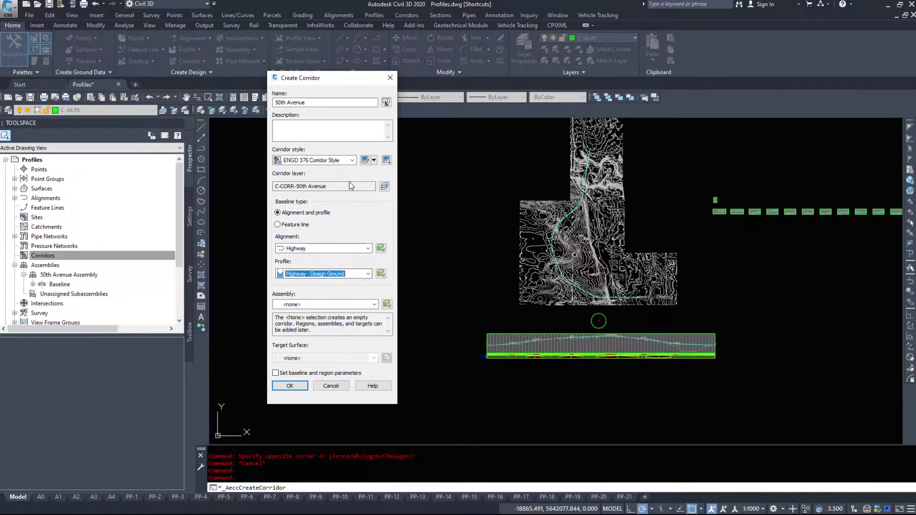
- Create the corridor with 50th Avenue Assembly and target surface Existing Ground City of Calgary, leaving the option to set baseline and region parameters off
click(325, 305)
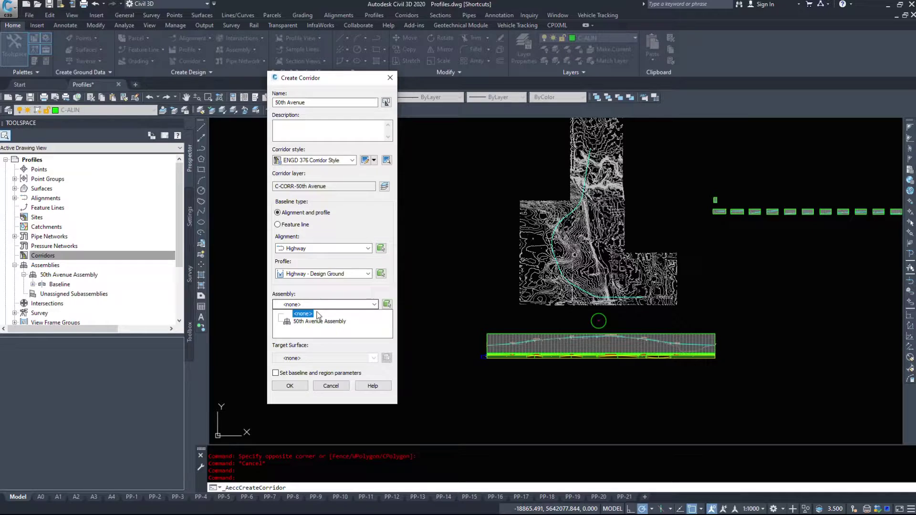
click(318, 321)
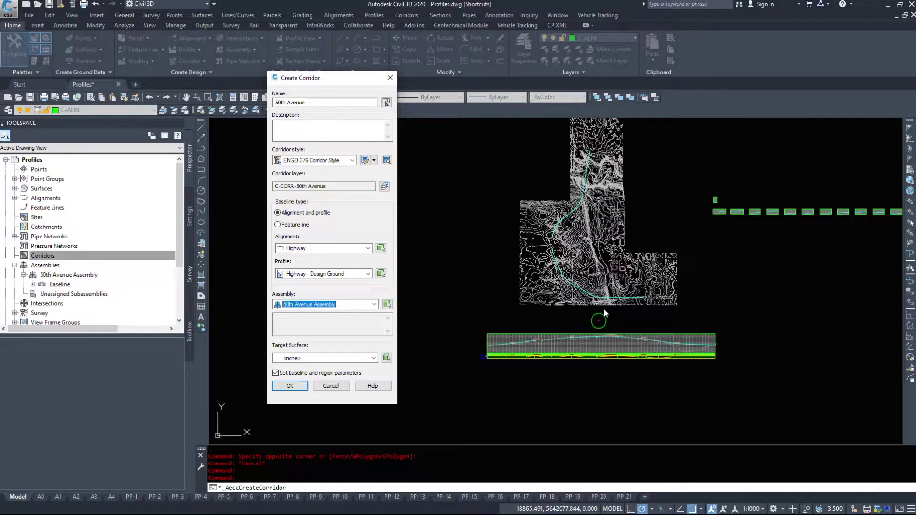
click(324, 359)
click(335, 376)
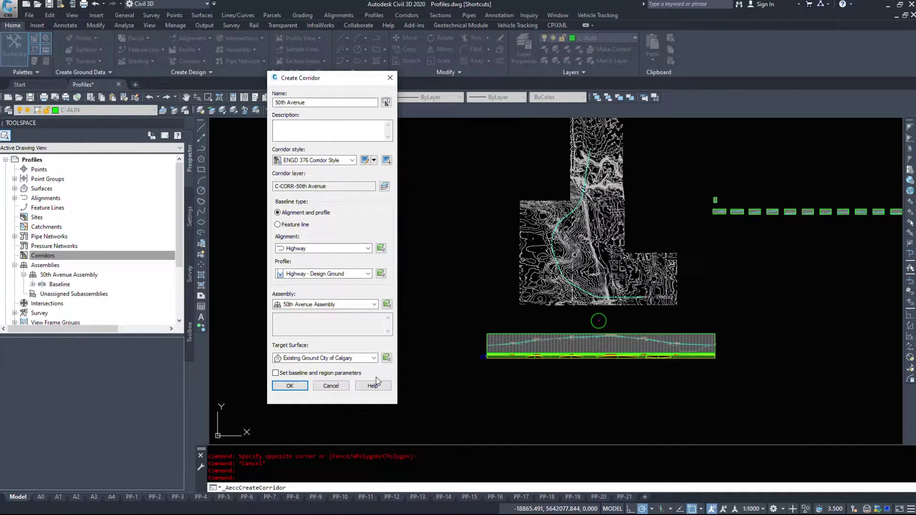
click(288, 386)
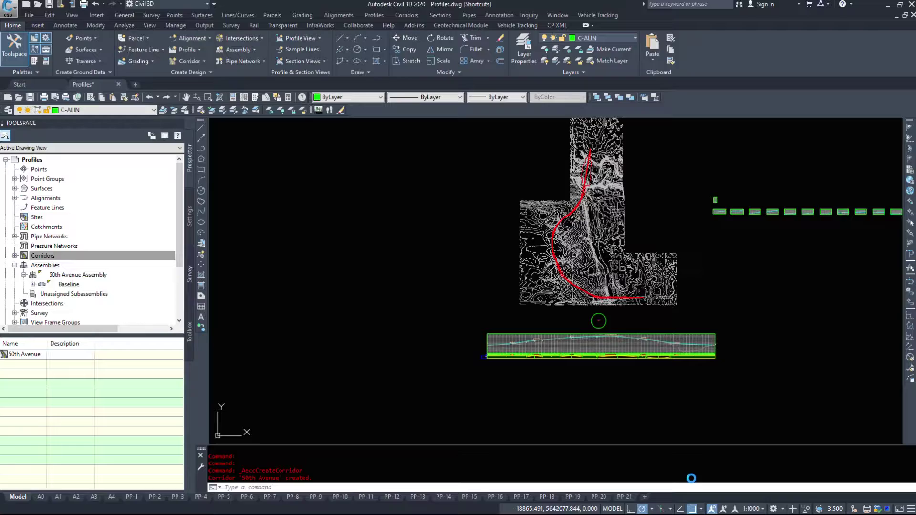
- Edit the 50th Avenue corridor's properties so its cross-section lines are displayed in plan
scroll(593, 306, up, 6)
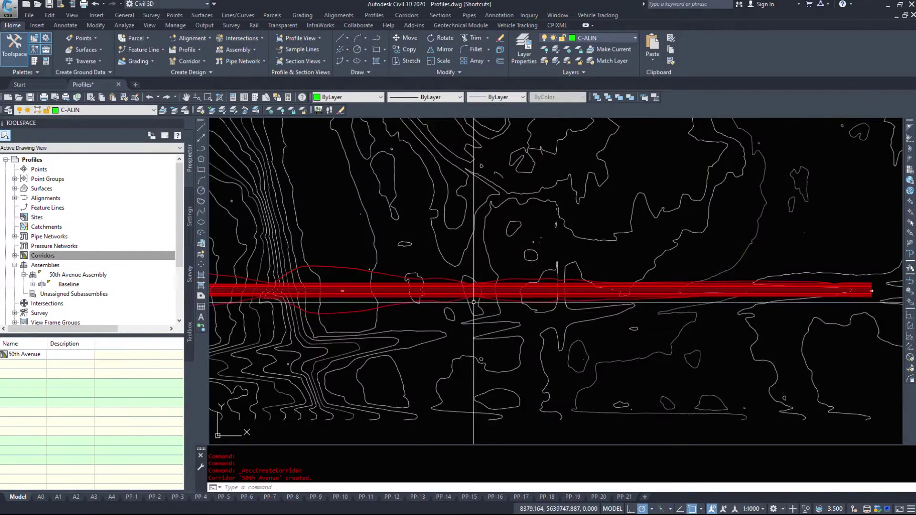
scroll(473, 302, up, 5)
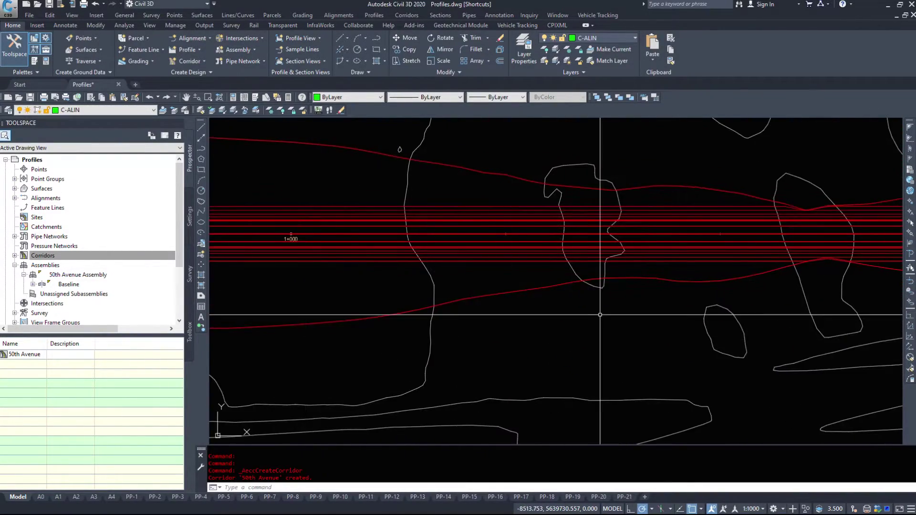
scroll(600, 315, down, 6)
middle_drag(549, 334, 363, 329)
scroll(578, 284, up, 5)
click(592, 306)
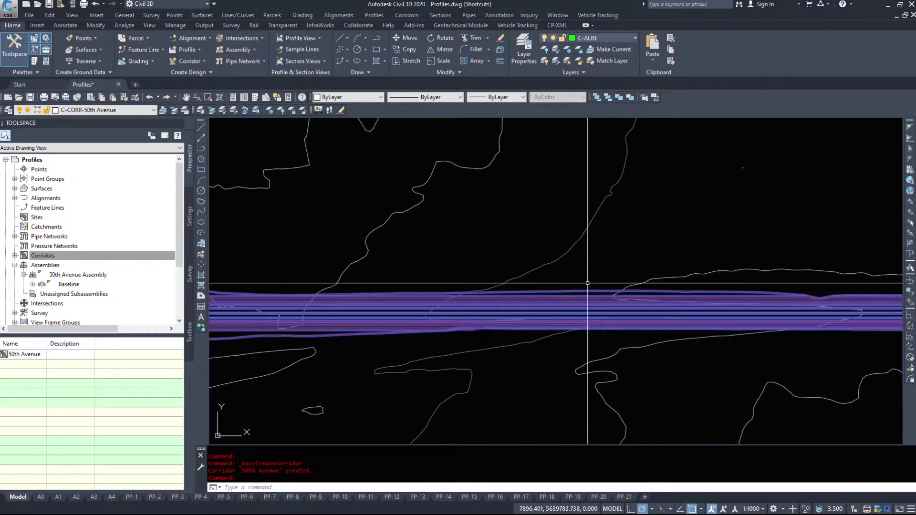
scroll(587, 283, down, 2)
right_click(568, 287)
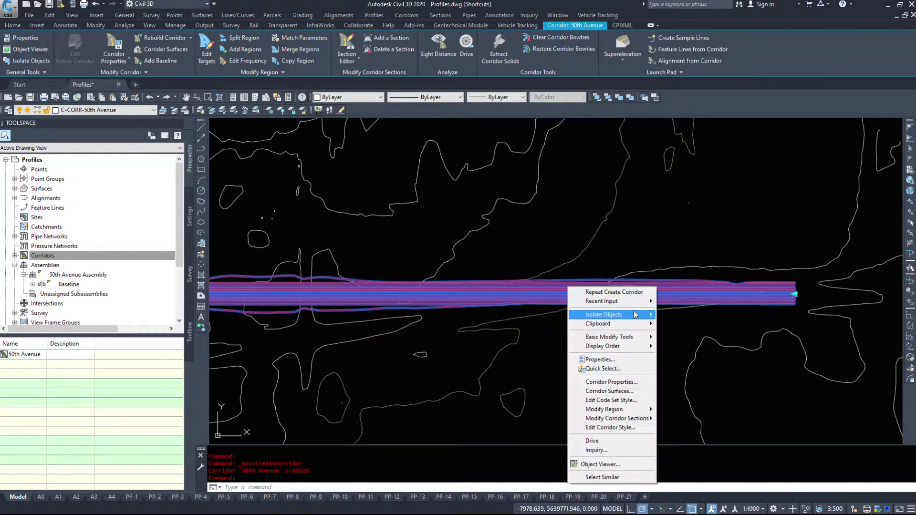
click(610, 381)
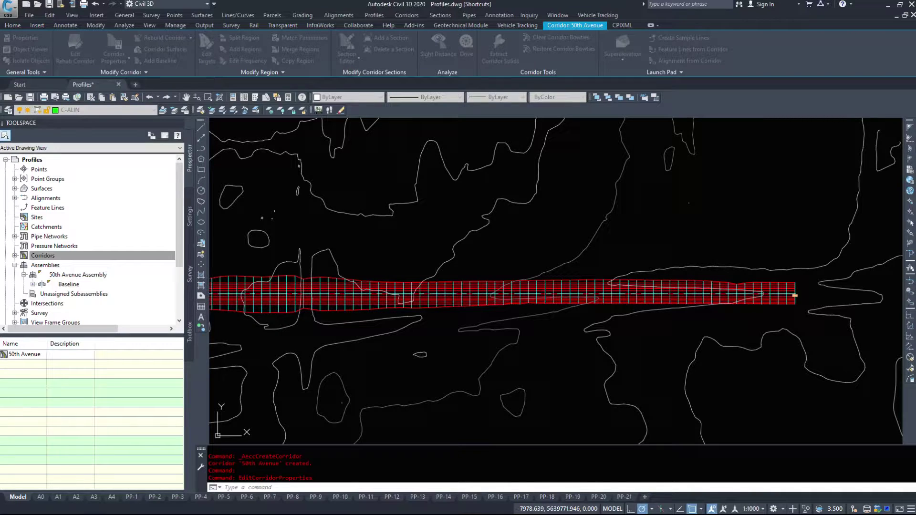
middle_drag(660, 333, 680, 331)
key(Escape)
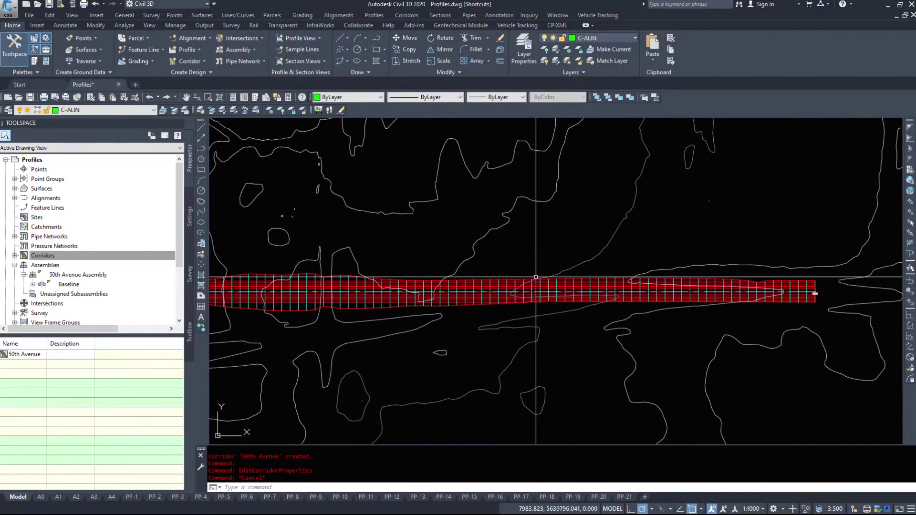
scroll(802, 281, up, 2)
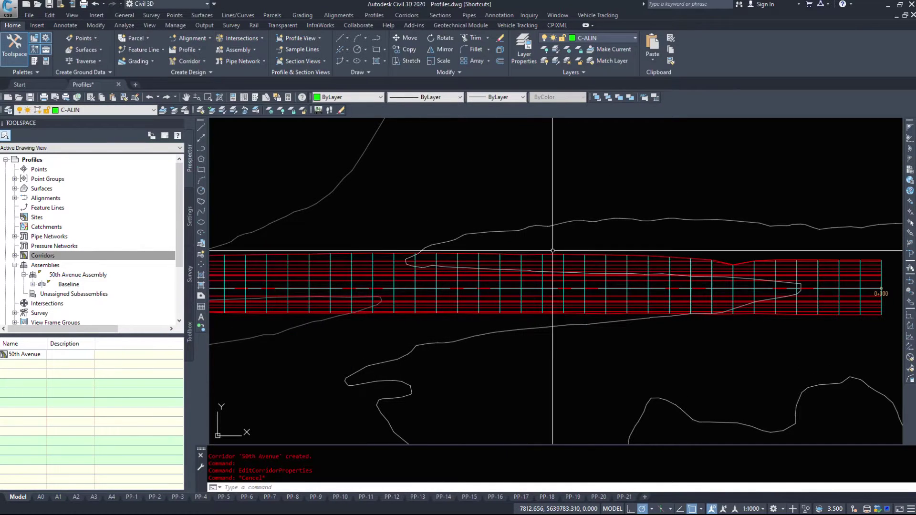
- Check the station range, frequency and target settings of the 50th Avenue corridor near station 0+000, leaving its properties unchanged
middle_drag(817, 300, 596, 333)
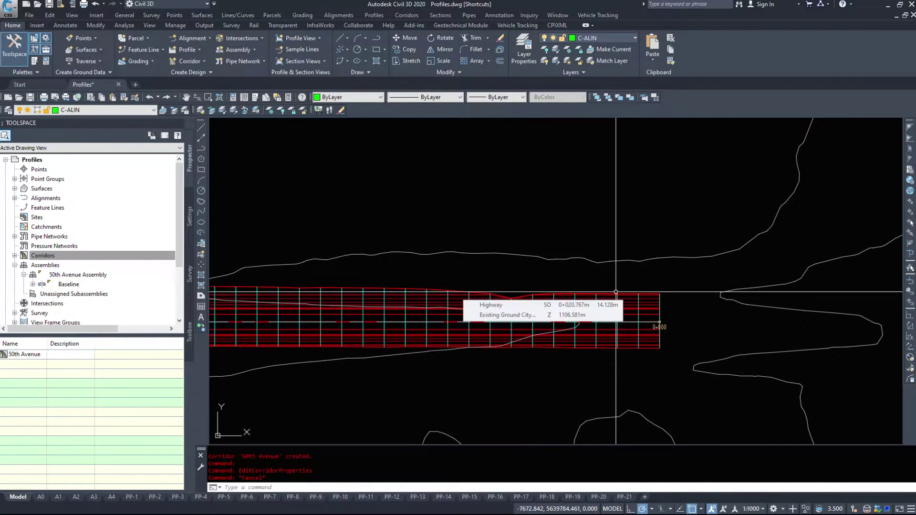
scroll(661, 329, down, 4)
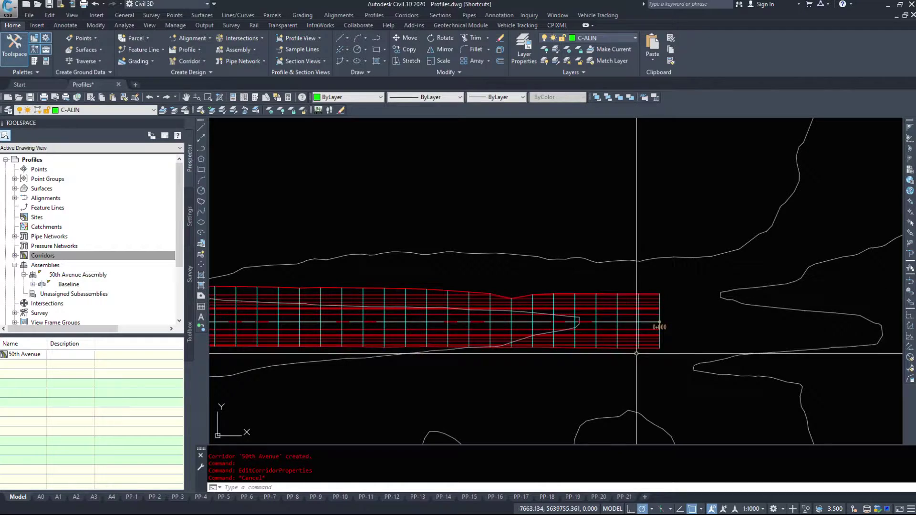
scroll(638, 297, up, 6)
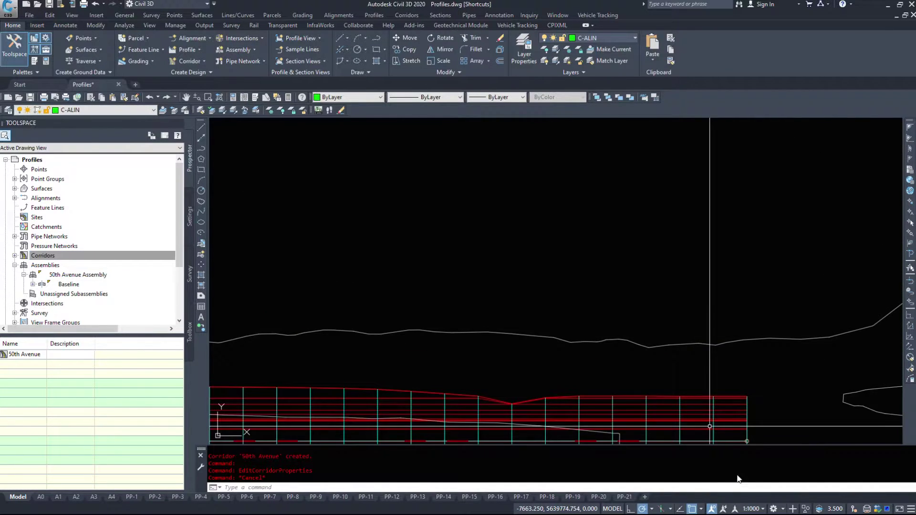
middle_drag(733, 435, 545, 181)
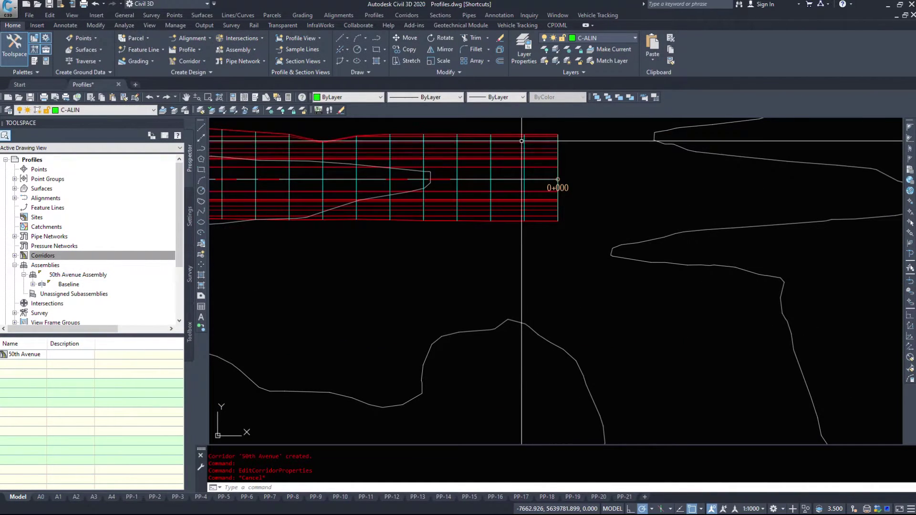
click(524, 167)
right_click(542, 195)
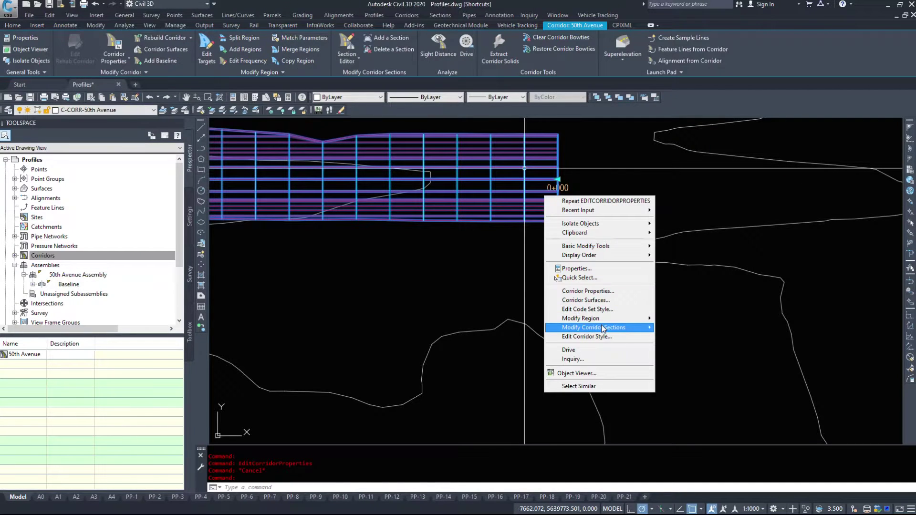
click(614, 293)
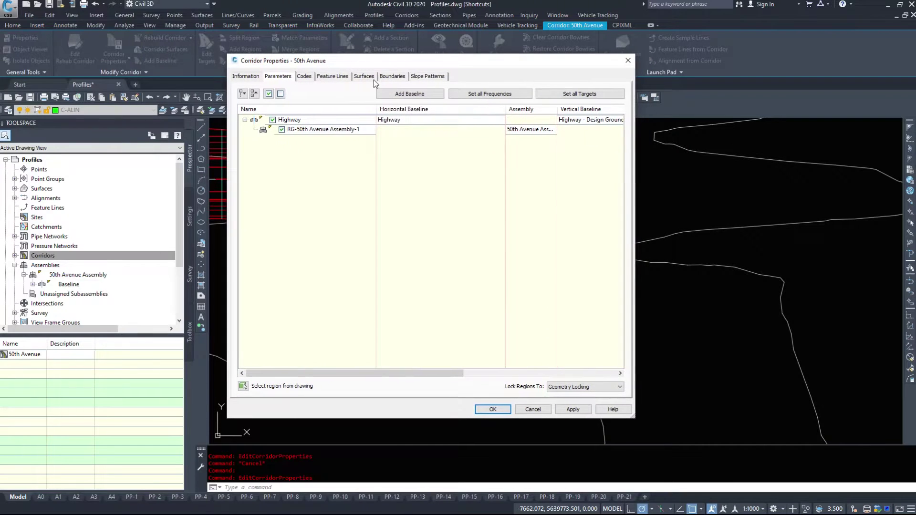
drag(396, 373, 577, 373)
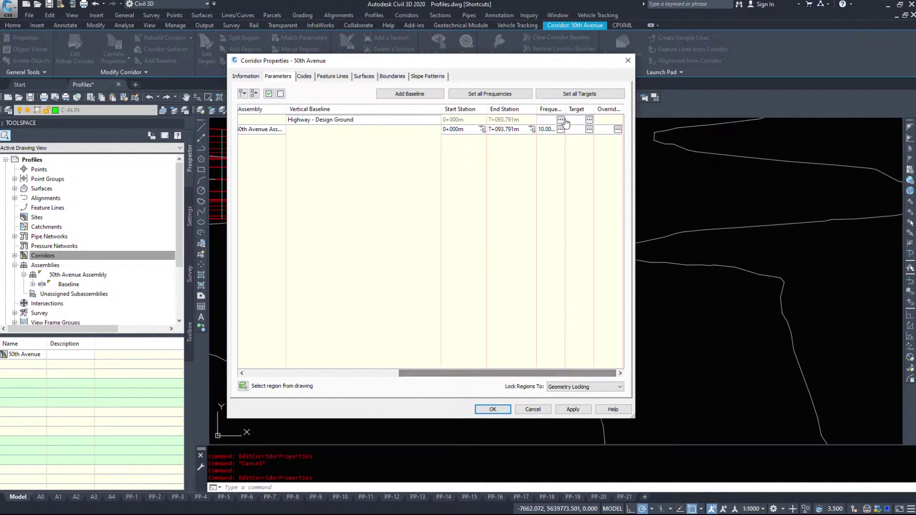
click(628, 60)
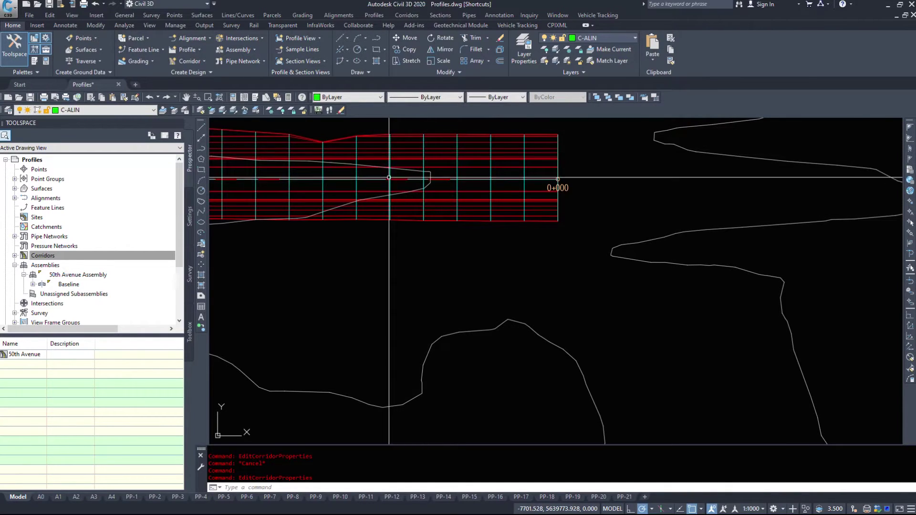
- Examine the corridor's cross-section lines and outer slope edges from station 0+000 along the straight into the first curve
middle_drag(386, 245, 551, 354)
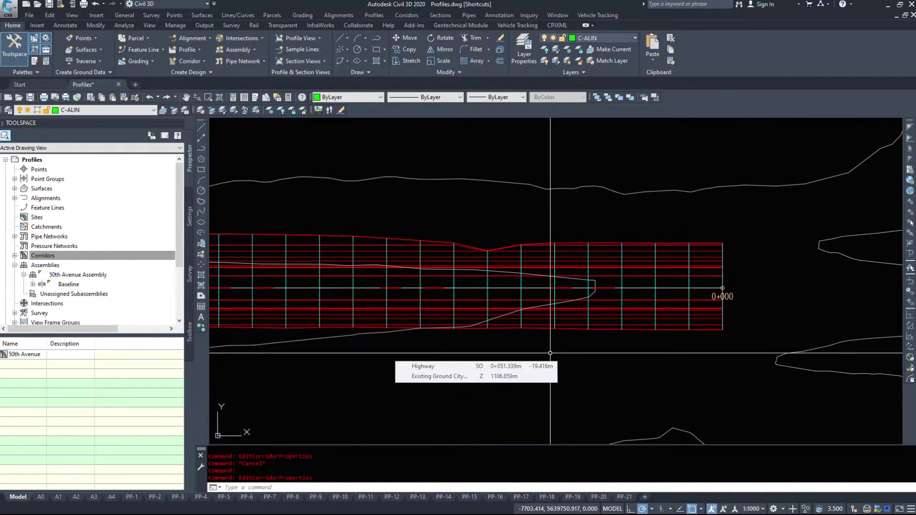
mouse_move(454, 370)
middle_down()
mouse_move(580, 346)
mouse_move(763, 341)
middle_up()
mouse_move(420, 307)
middle_down()
mouse_move(688, 323)
mouse_move(856, 291)
middle_up()
middle_drag(289, 291, 733, 384)
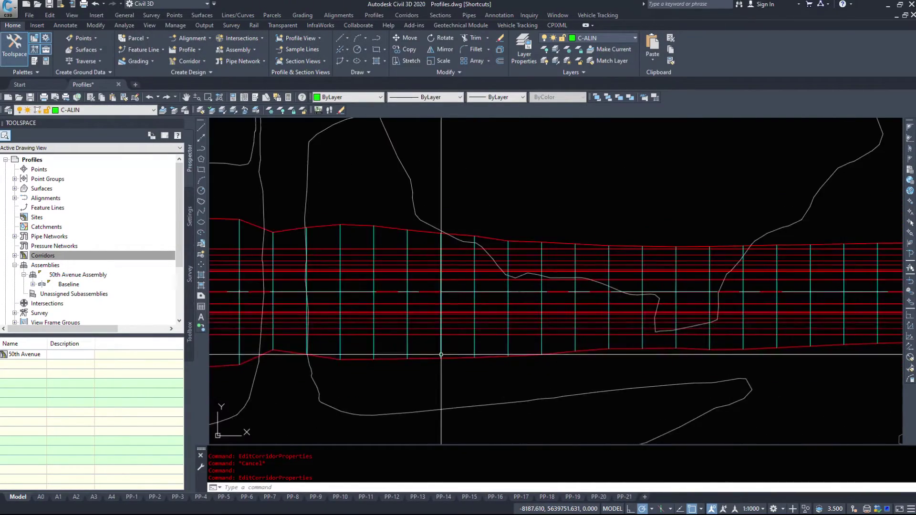
scroll(441, 355, down, 10)
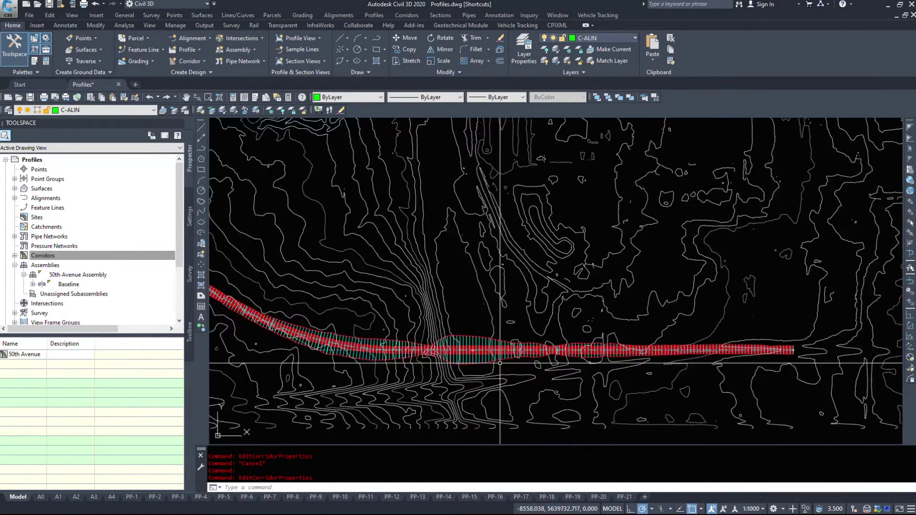
scroll(500, 363, up, 10)
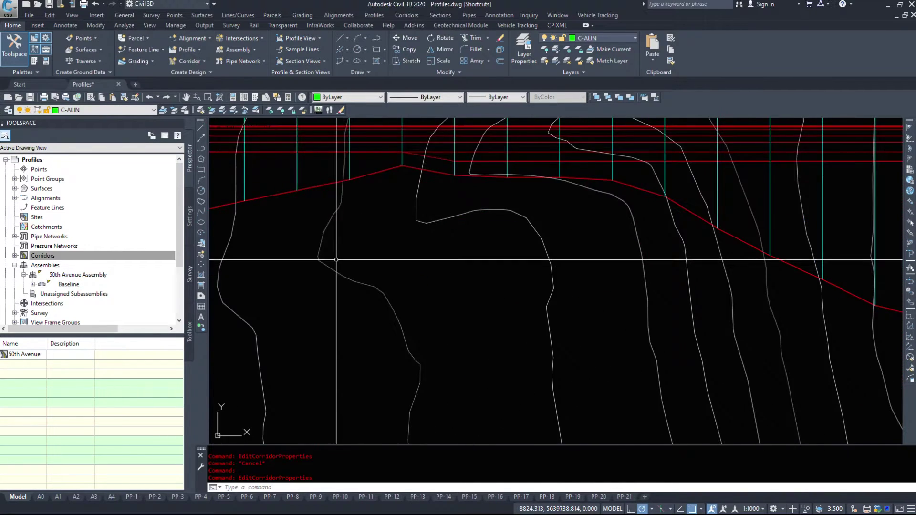
middle_drag(336, 260, 734, 312)
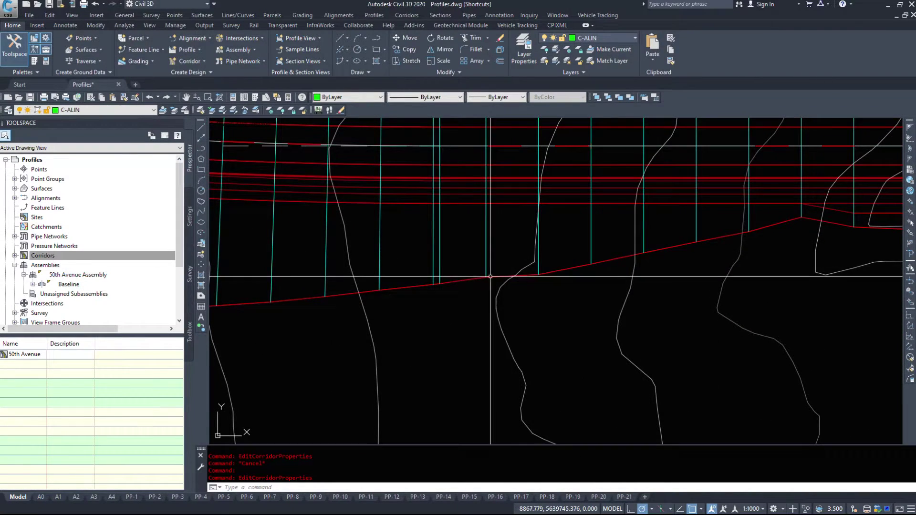
middle_drag(389, 265, 729, 320)
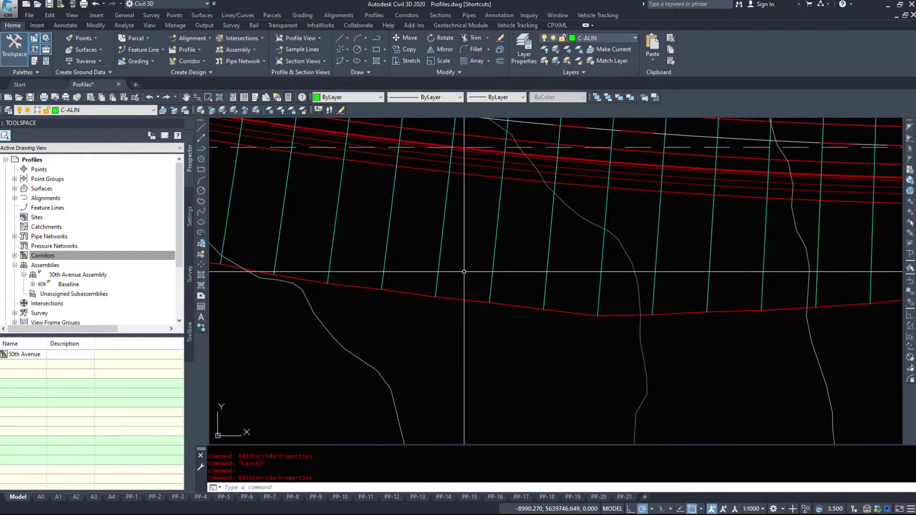
scroll(463, 271, up, 6)
click(594, 401)
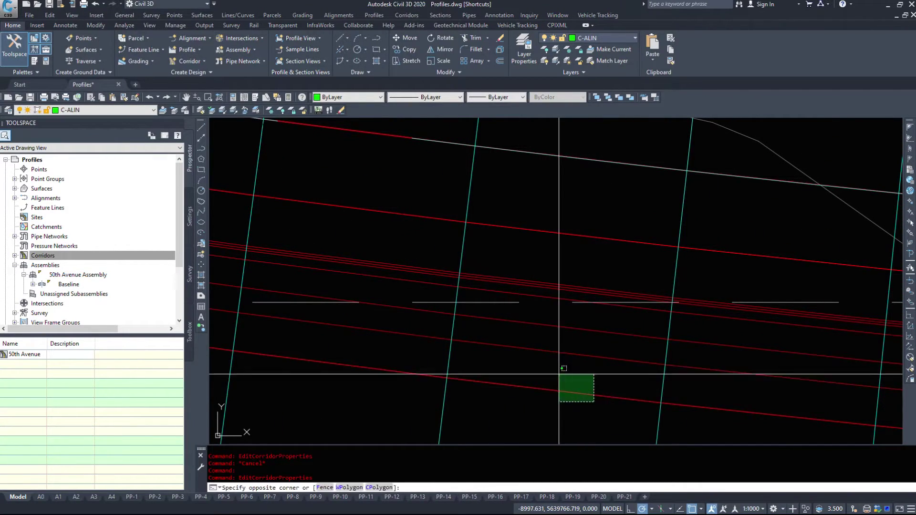
click(559, 374)
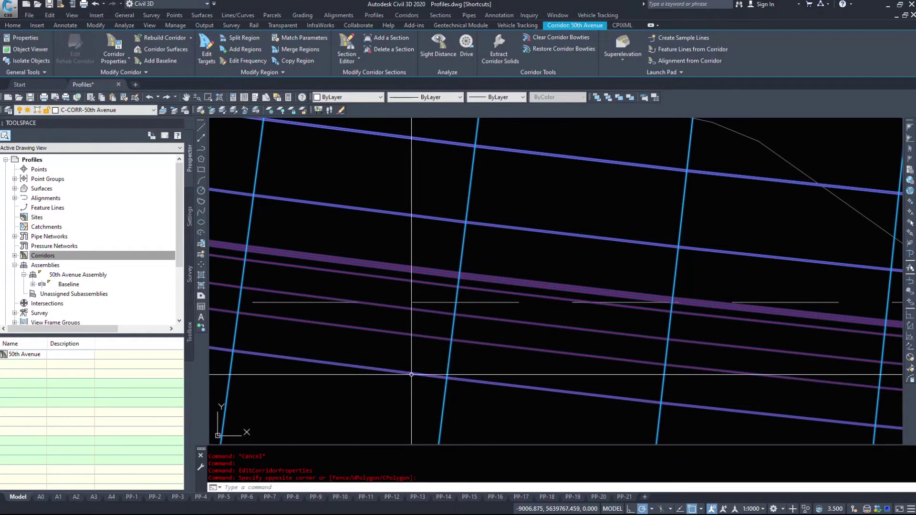
scroll(567, 321, down, 10)
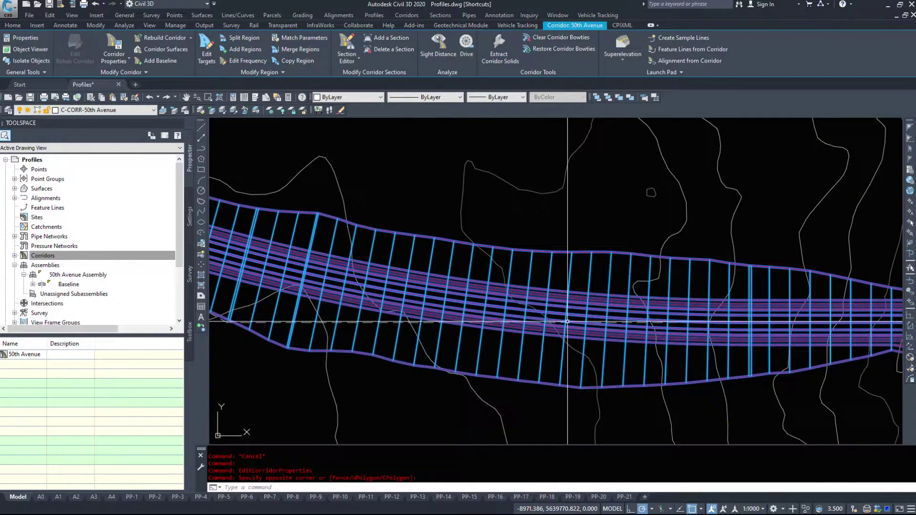
key(Escape)
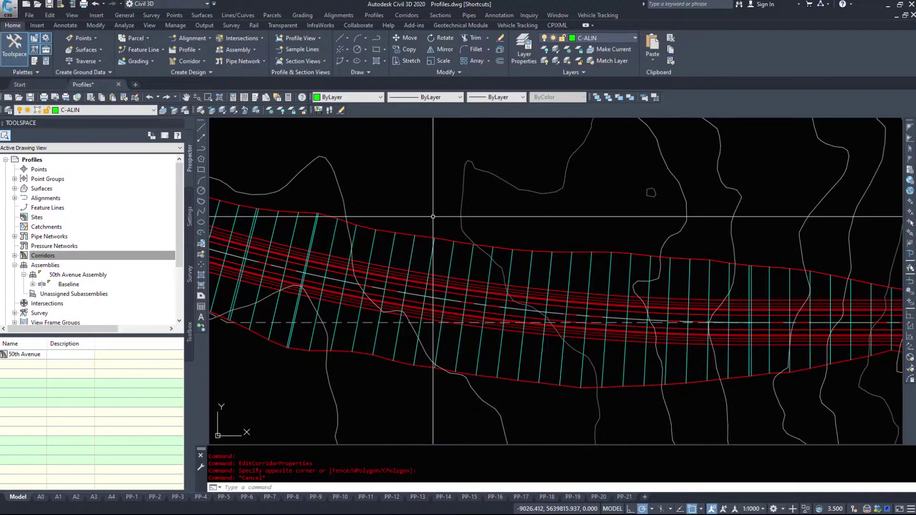
- Examine how the corridor's footprint varies across the contours, from the straight section to the wide stretch near its far end
scroll(505, 260, down, 6)
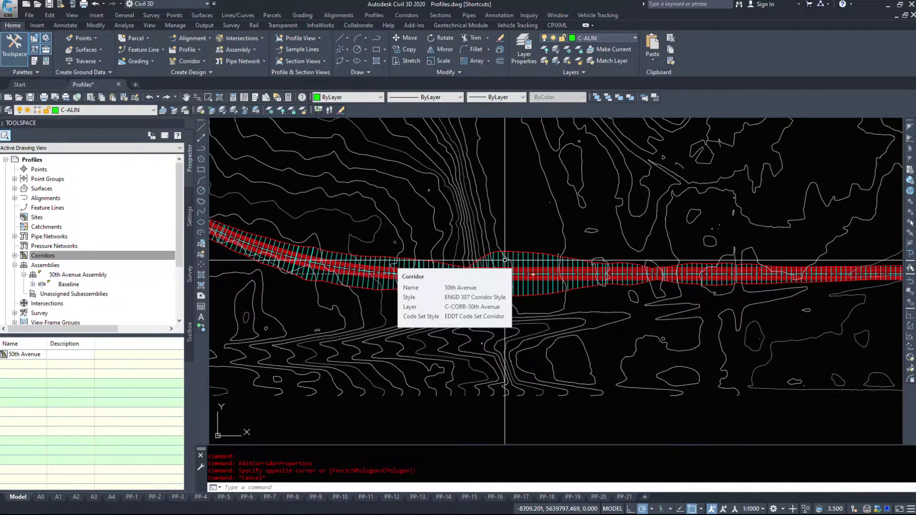
middle_drag(544, 288, 267, 271)
key(Escape)
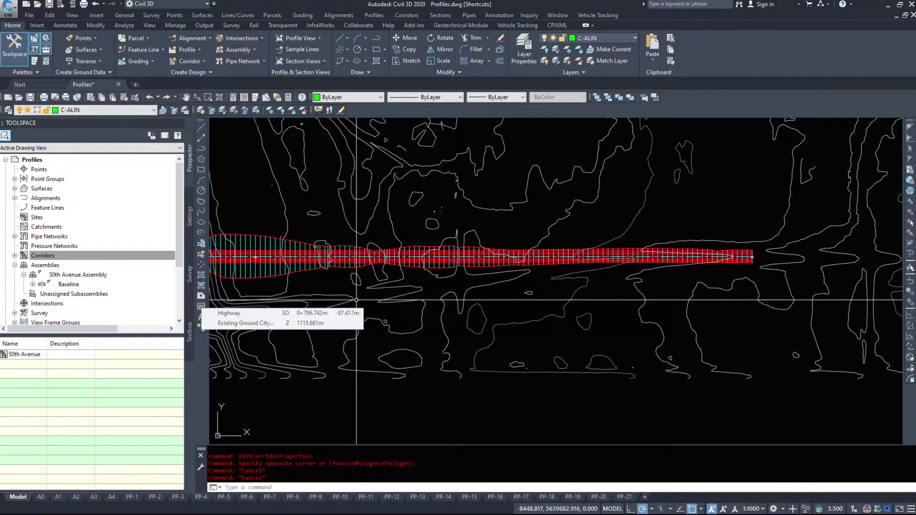
scroll(334, 286, up, 3)
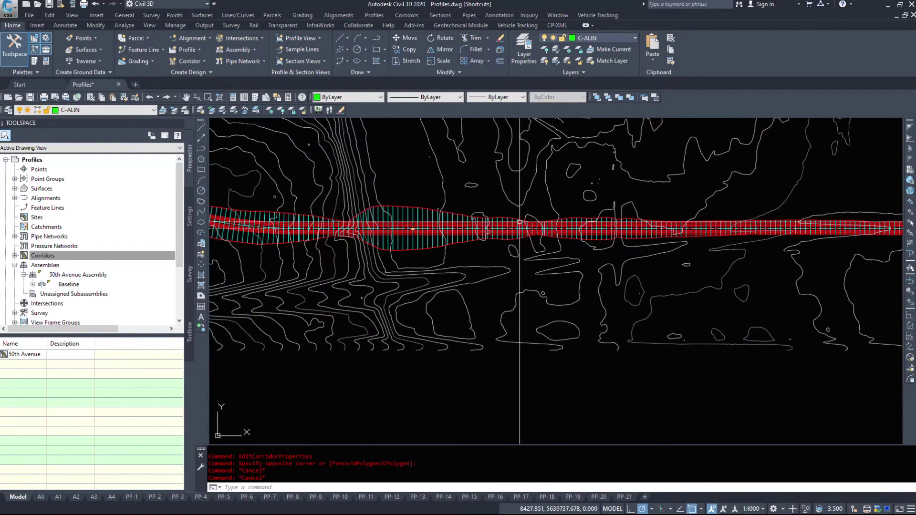
click(403, 209)
middle_drag(632, 282, 590, 323)
scroll(537, 271, down, 6)
middle_drag(434, 318, 500, 404)
key(Escape)
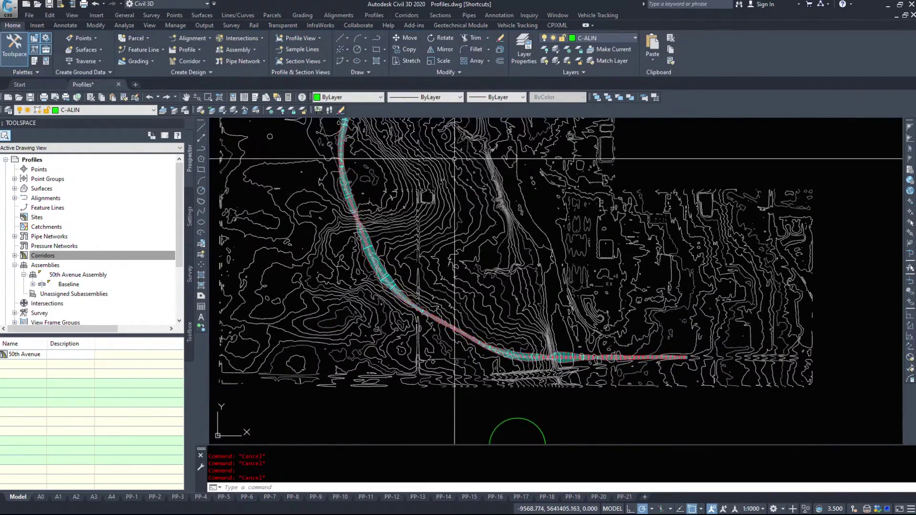
middle_drag(443, 139, 458, 399)
scroll(528, 276, up, 4)
middle_drag(527, 275, 556, 370)
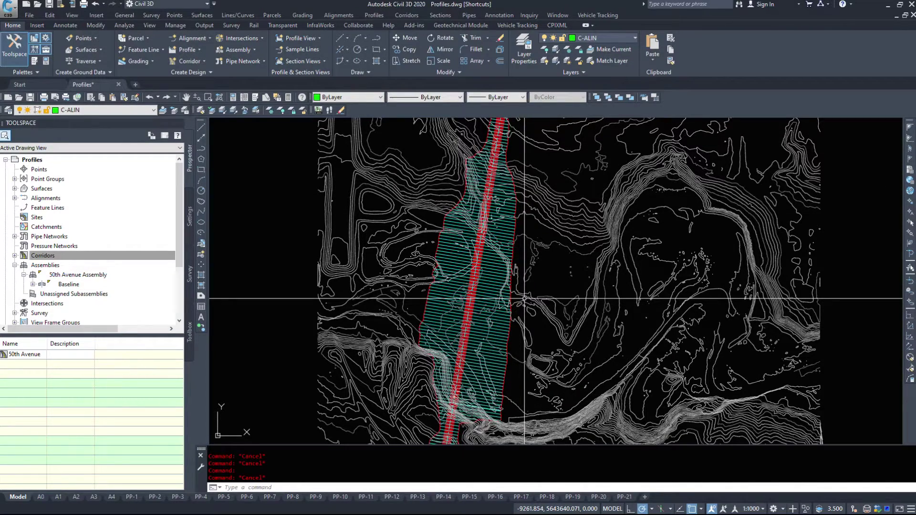
- Select the 50th Avenue corridor in the drawing and open its corridor properties
scroll(469, 353, down, 6)
middle_drag(471, 353, 593, 137)
scroll(525, 284, up, 6)
click(542, 283)
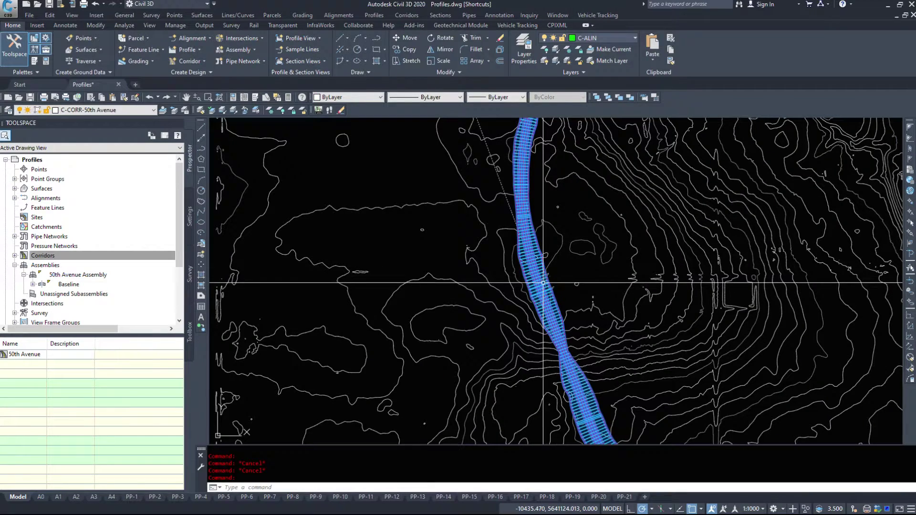
click(15, 256)
click(15, 275)
right_click(41, 266)
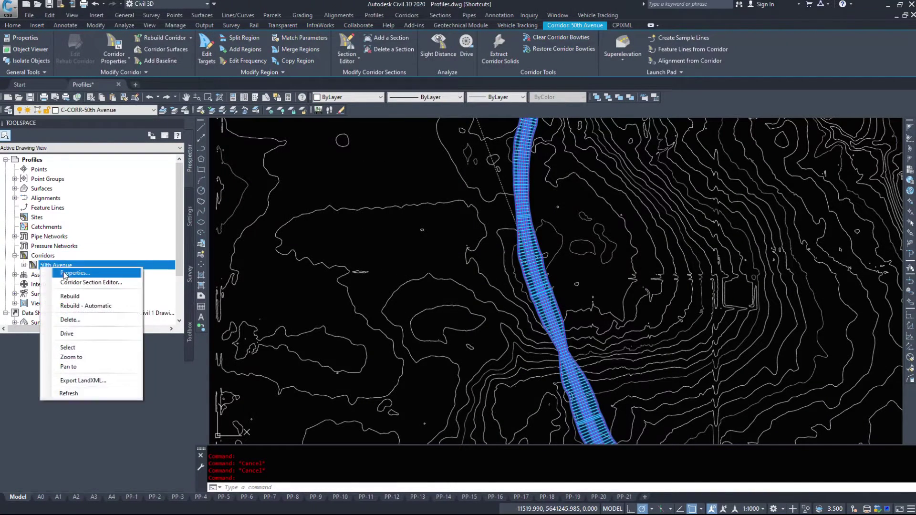
click(414, 261)
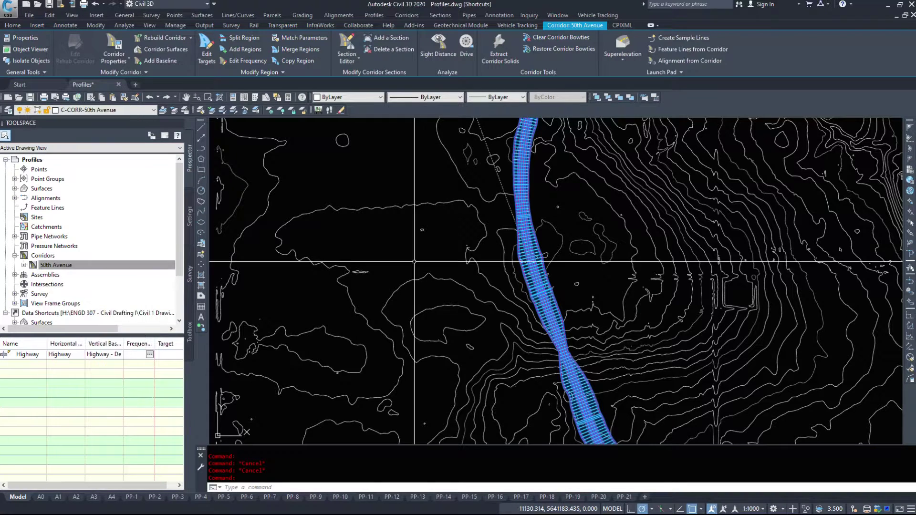
right_click(506, 261)
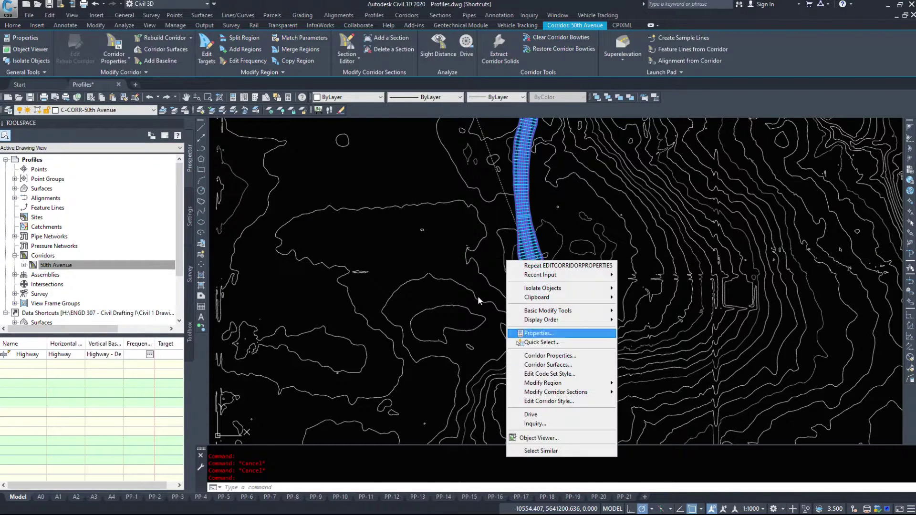
click(546, 357)
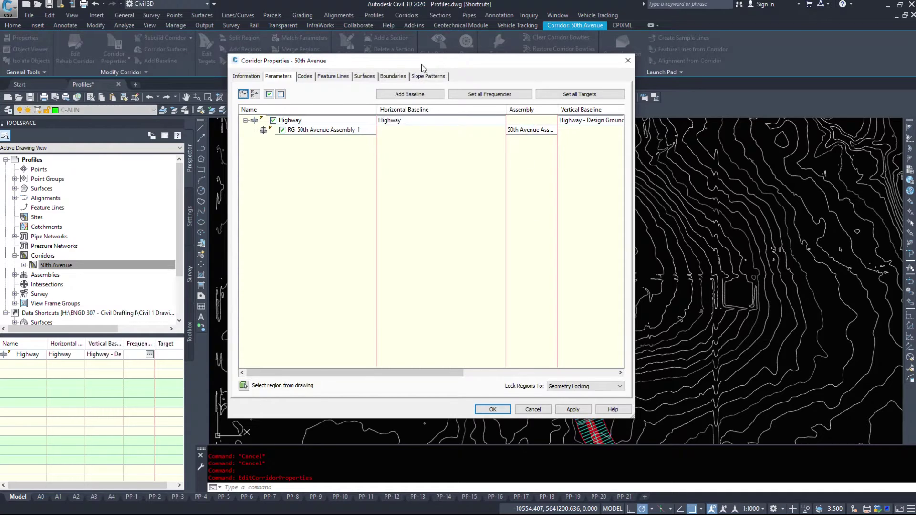
- Apply ENGD 376 Corridor Style as the 50th Avenue corridor's object style
click(123, 57)
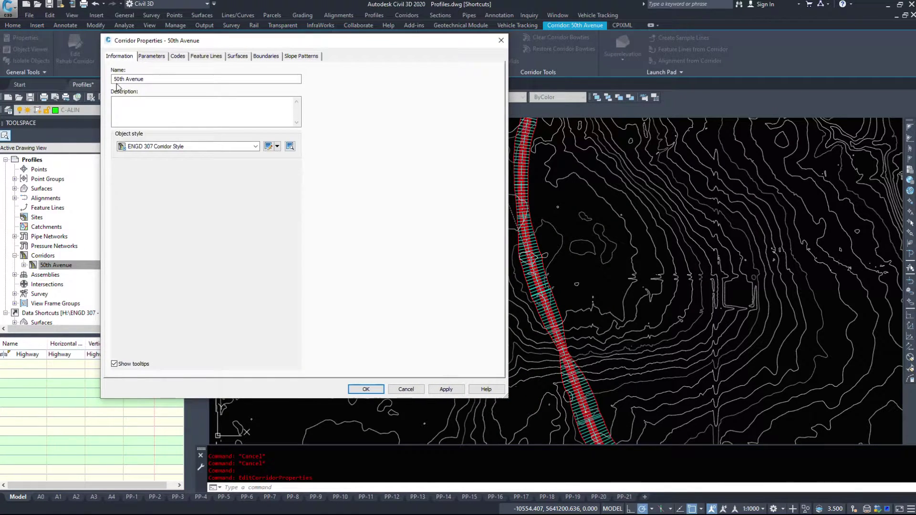
click(173, 146)
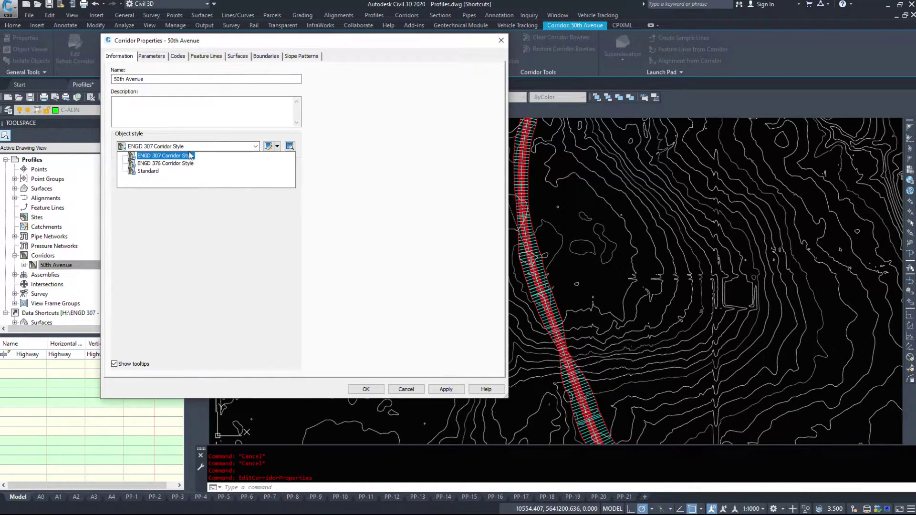
click(184, 156)
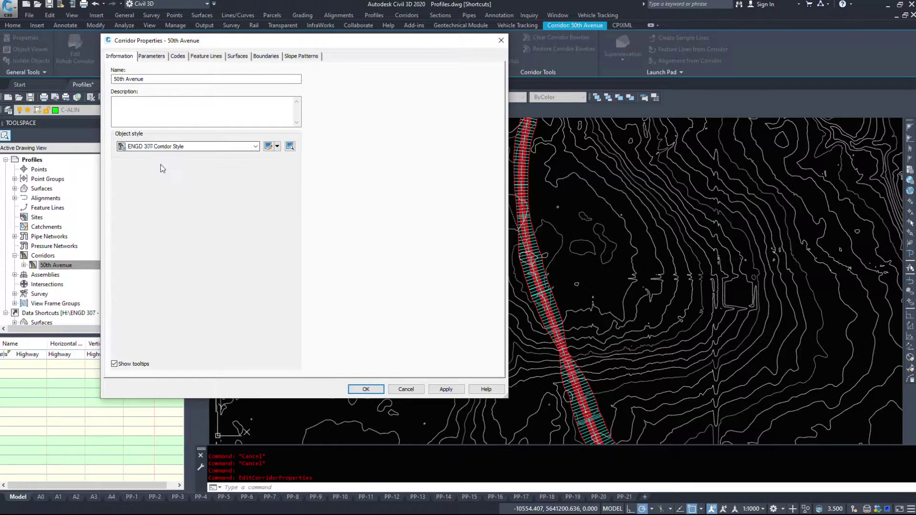
click(459, 389)
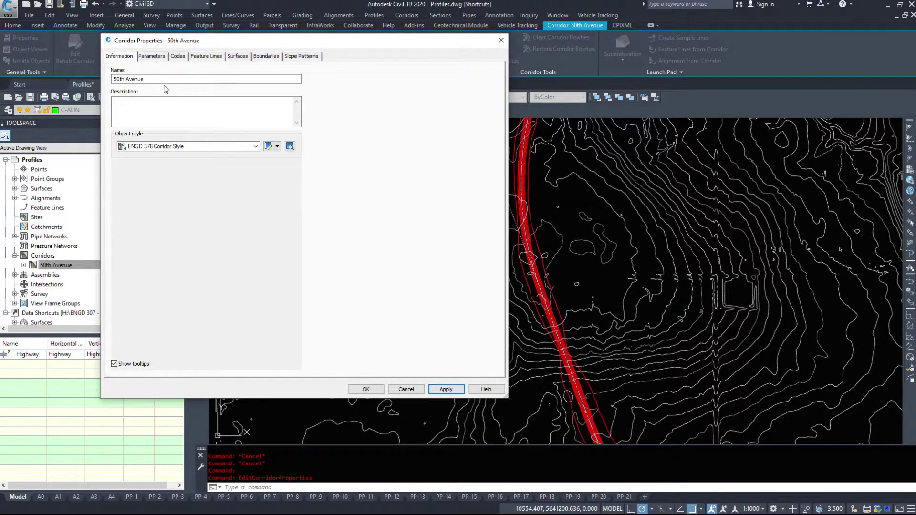
- Apply ENGD 307 Corridor Style as the 50th Avenue corridor's object style
click(155, 149)
click(152, 157)
click(446, 388)
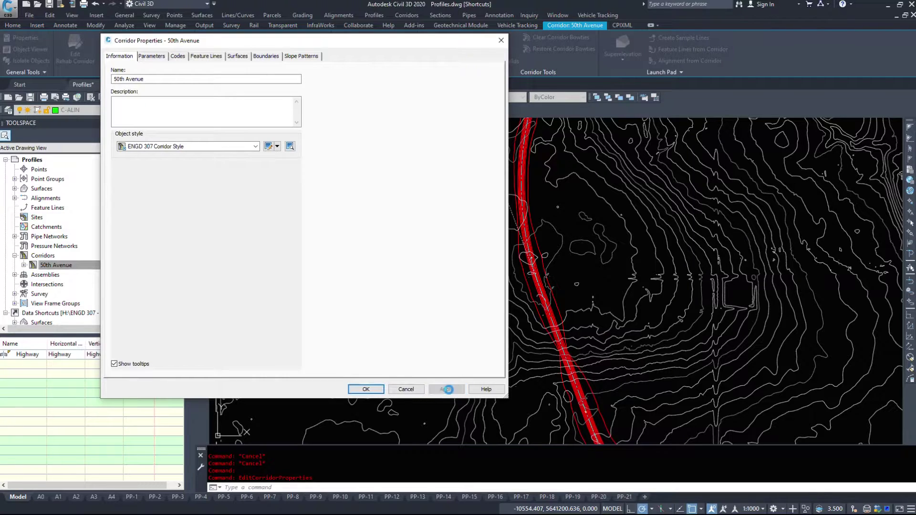
- Open the 50th Avenue corridor's parameters and narrow the name and horizontal baseline columns
click(152, 56)
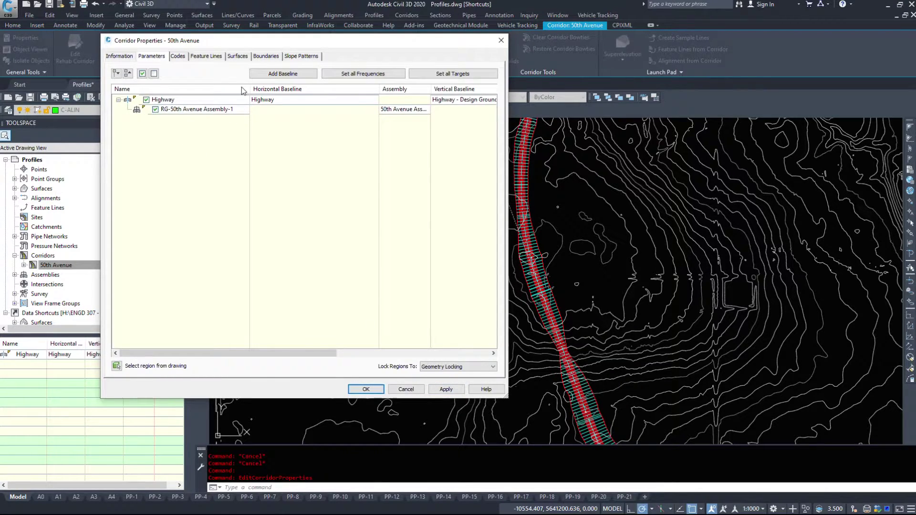
drag(250, 90, 219, 91)
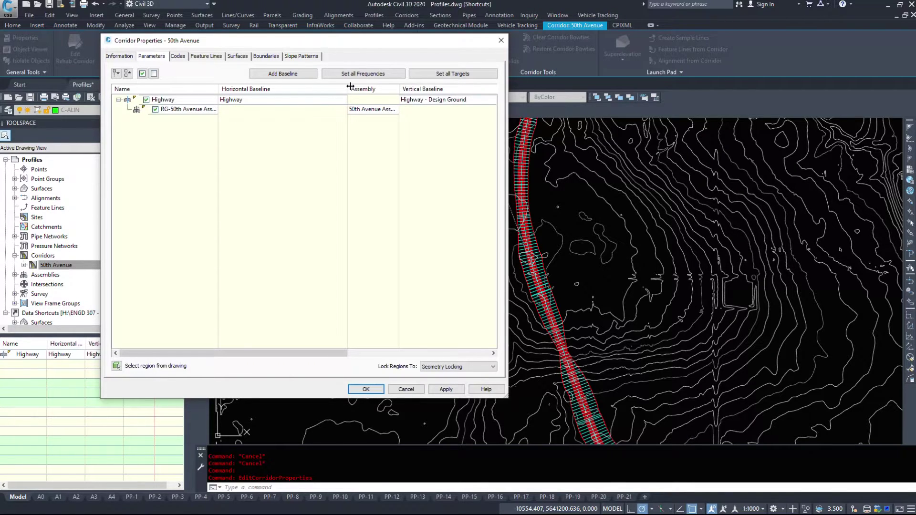
drag(350, 86, 304, 88)
- Look over the editing commands available for the Highway baseline and for its assembly region
click(171, 99)
right_click(161, 104)
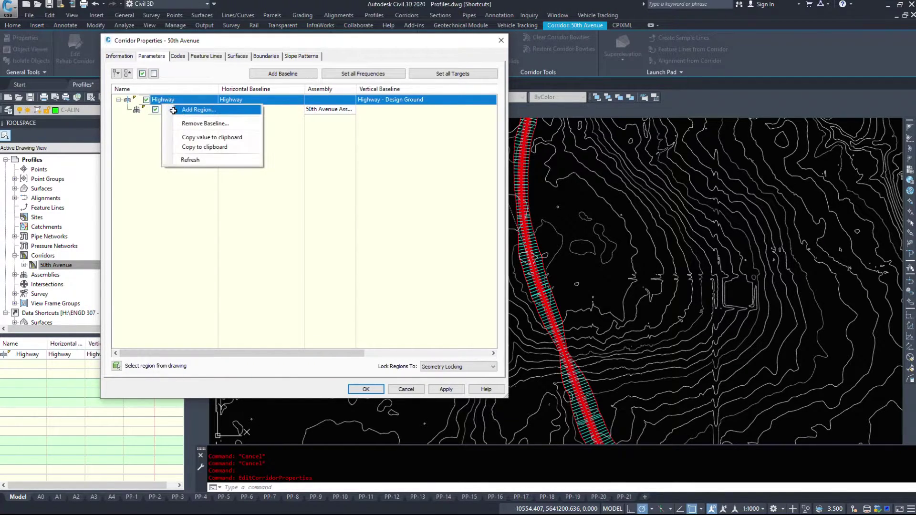
key(Escape)
click(193, 112)
right_click(179, 109)
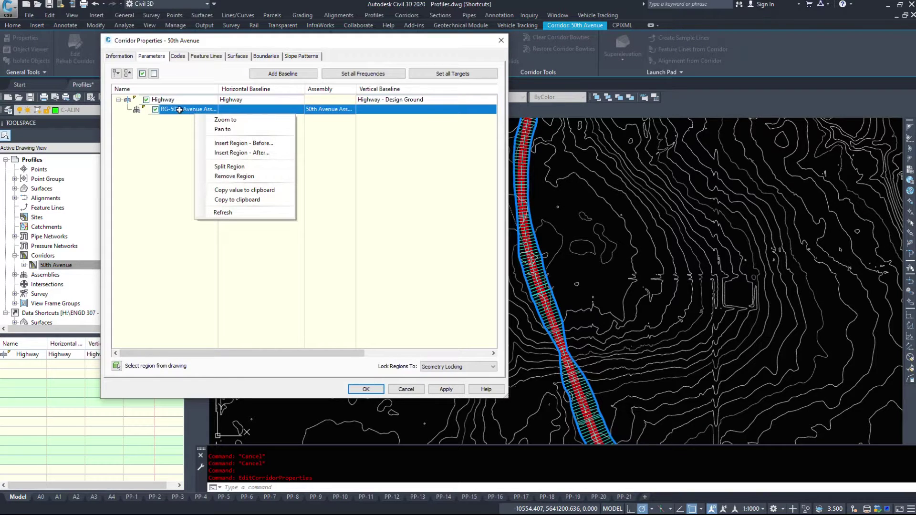
right_click(168, 101)
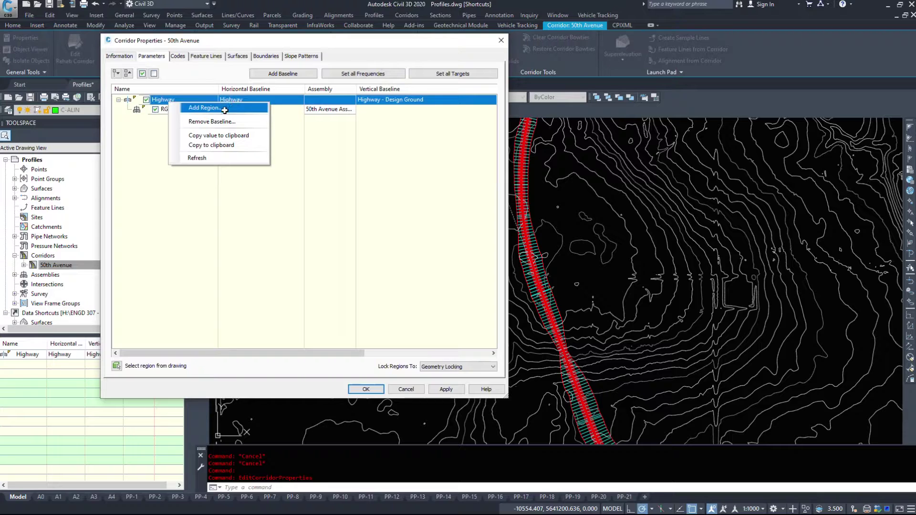
click(364, 158)
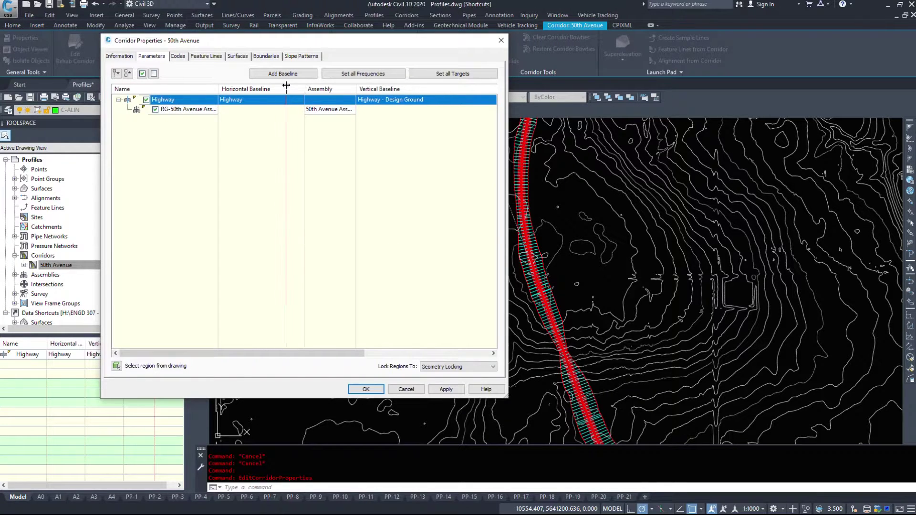
- Widen the corridor properties dialog so the station, frequency, target and override columns fit
drag(287, 86, 284, 86)
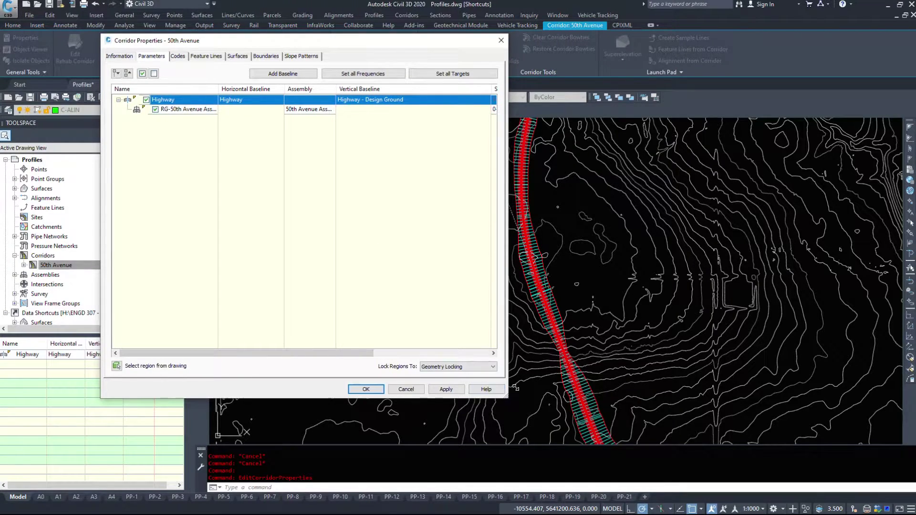
drag(516, 388, 801, 252)
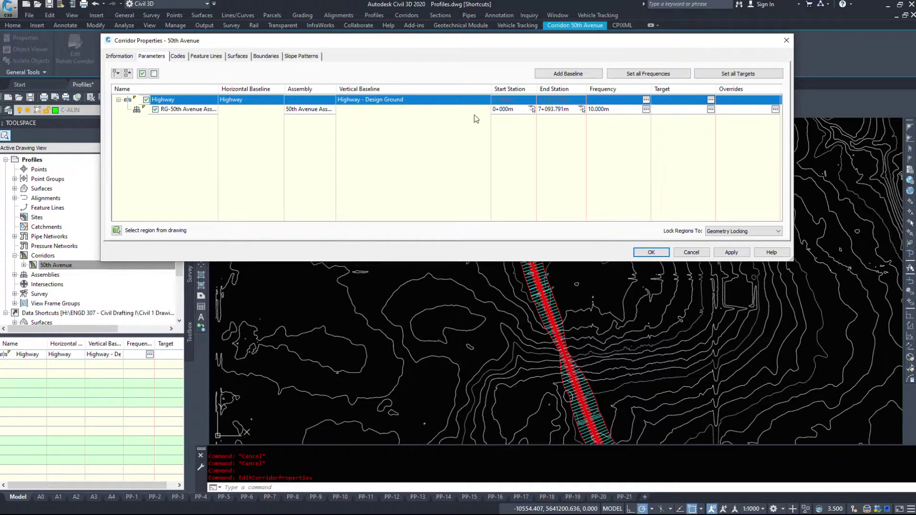
- Set the 50th Avenue region's end station to 5+915.060m by picking it along the baseline, just before the abrupt widening near the far end
click(205, 110)
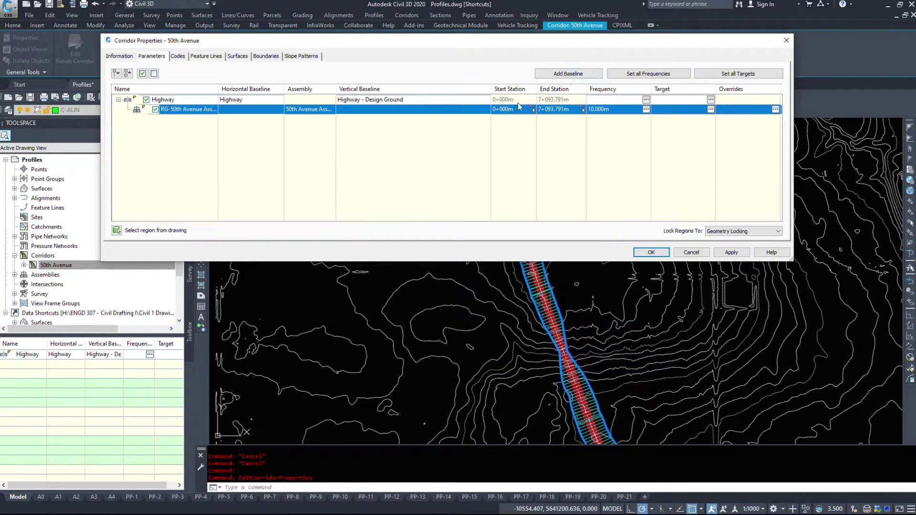
click(583, 110)
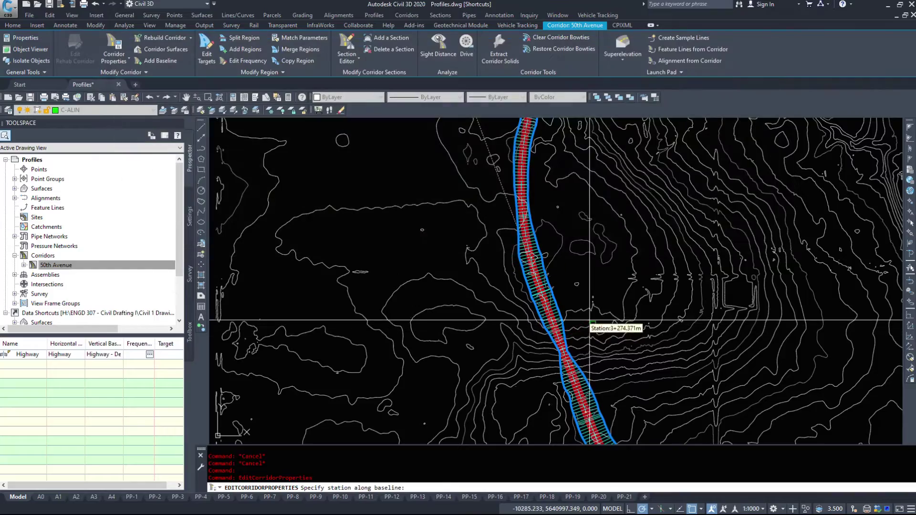
middle_drag(574, 248, 535, 403)
mouse_move(682, 129)
middle_down()
mouse_move(544, 242)
mouse_move(475, 400)
middle_up()
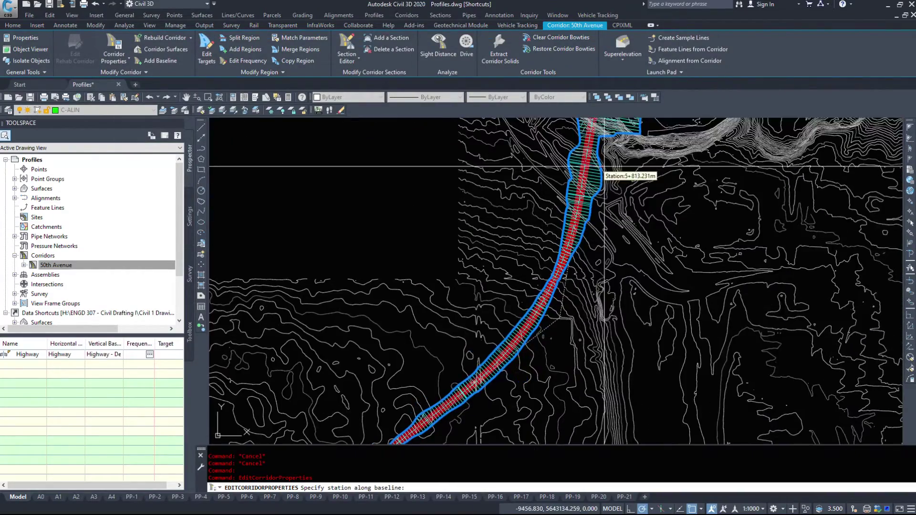
middle_drag(601, 168, 478, 219)
scroll(511, 172, up, 5)
middle_drag(318, 266, 607, 310)
click(548, 294)
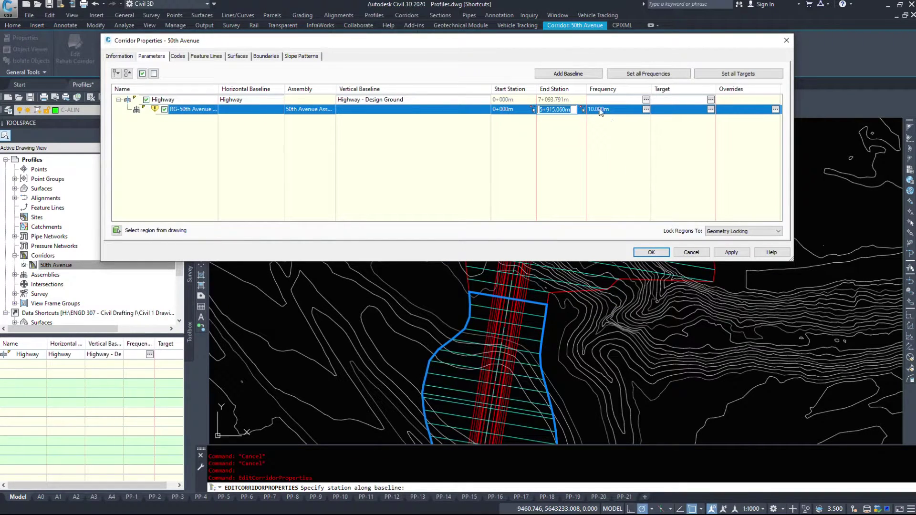
- Insert a region after the existing one, using the 50th Avenue Assembly
right_click(192, 113)
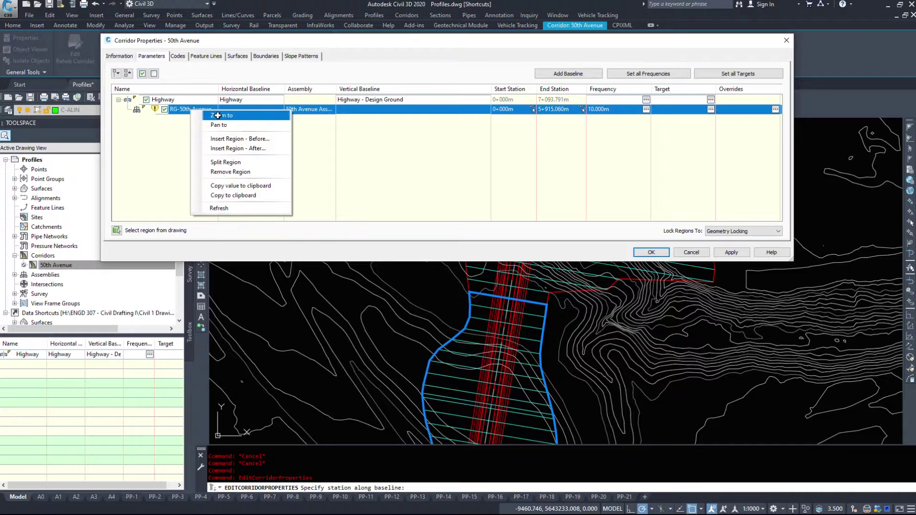
click(260, 148)
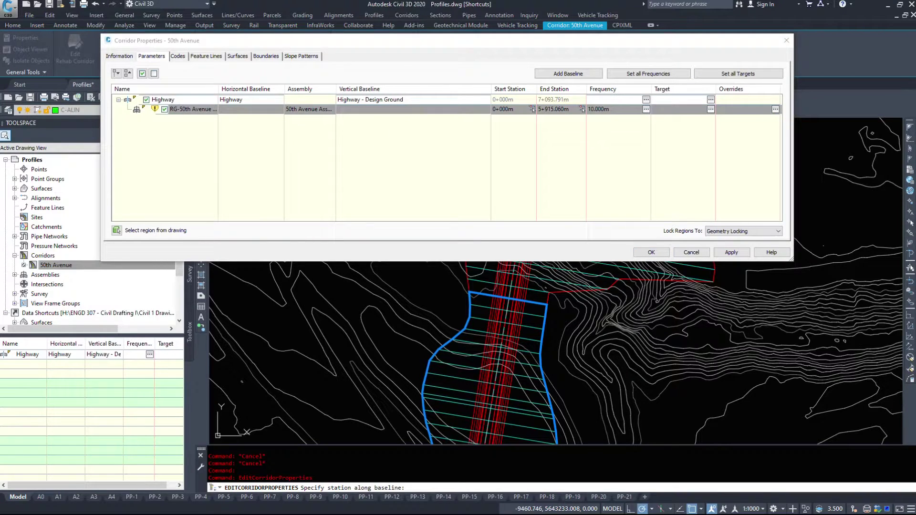
drag(125, 74, 321, 89)
click(338, 138)
click(340, 139)
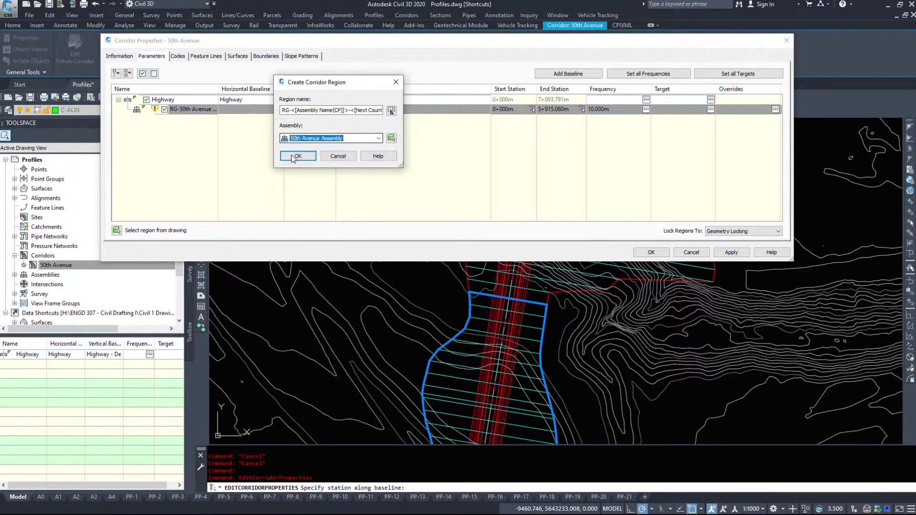
click(296, 156)
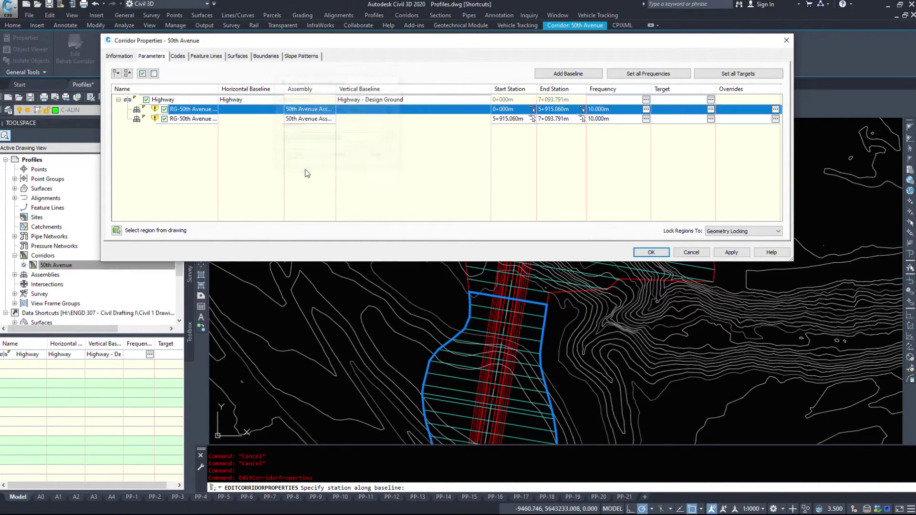
- Check the surface targets in the second region's target mapping
click(201, 120)
click(711, 119)
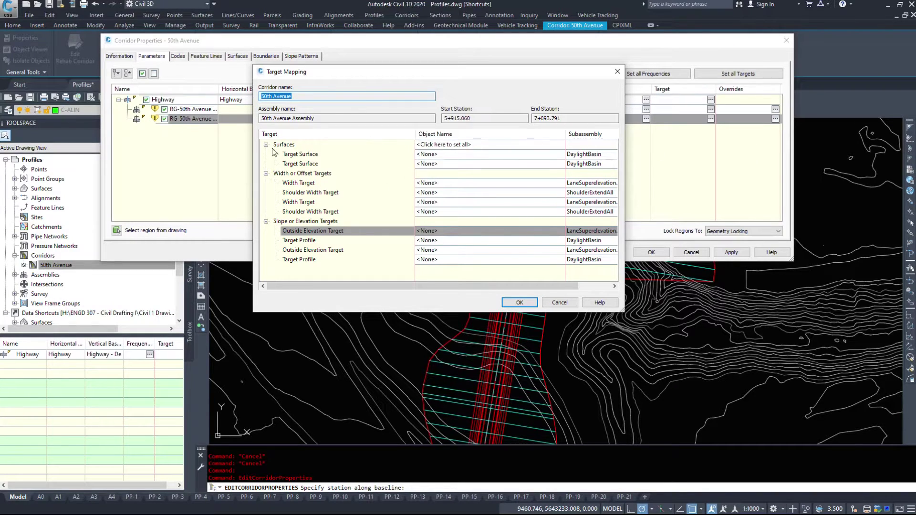
click(300, 155)
click(306, 164)
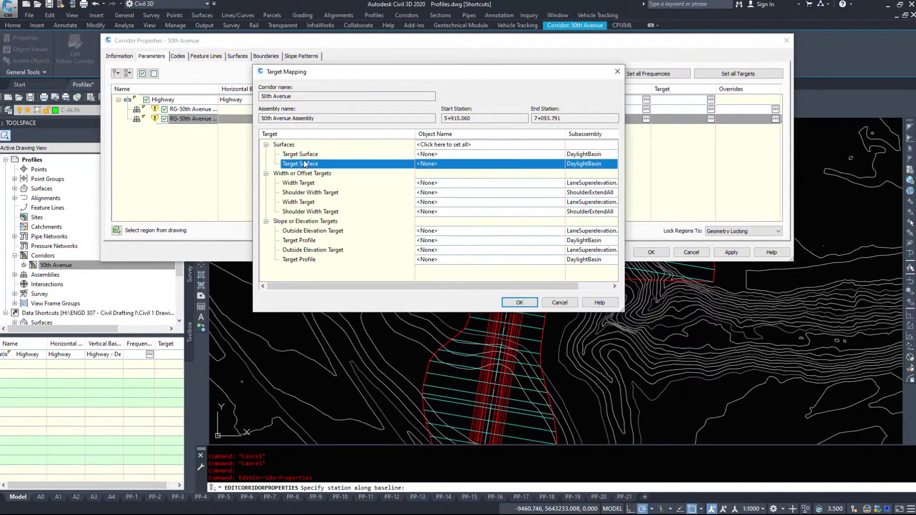
click(520, 302)
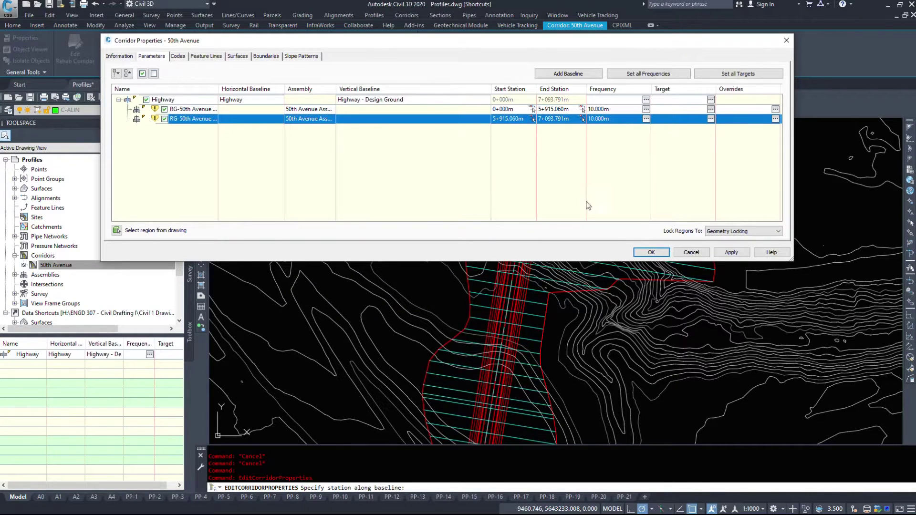
- Review the first region's surface, width and elevation targets, including the surfaces available for its daylight subassemblies
click(711, 110)
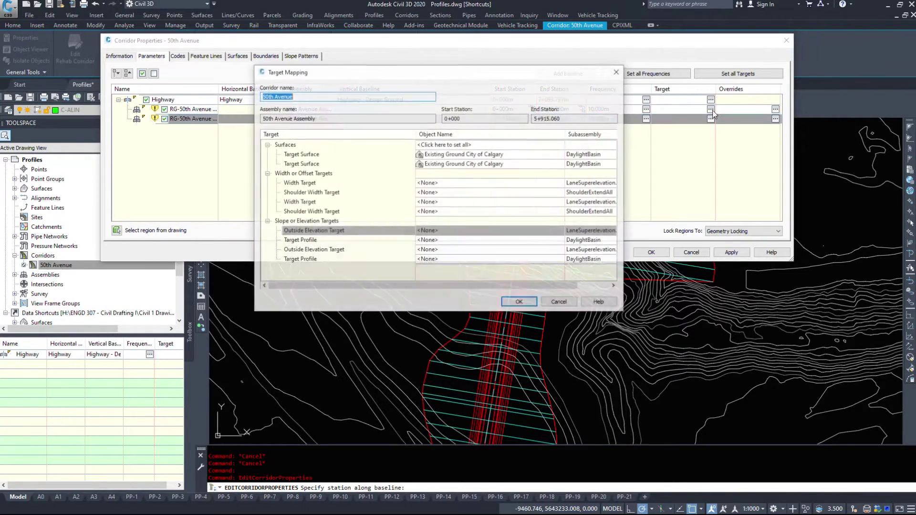
click(299, 155)
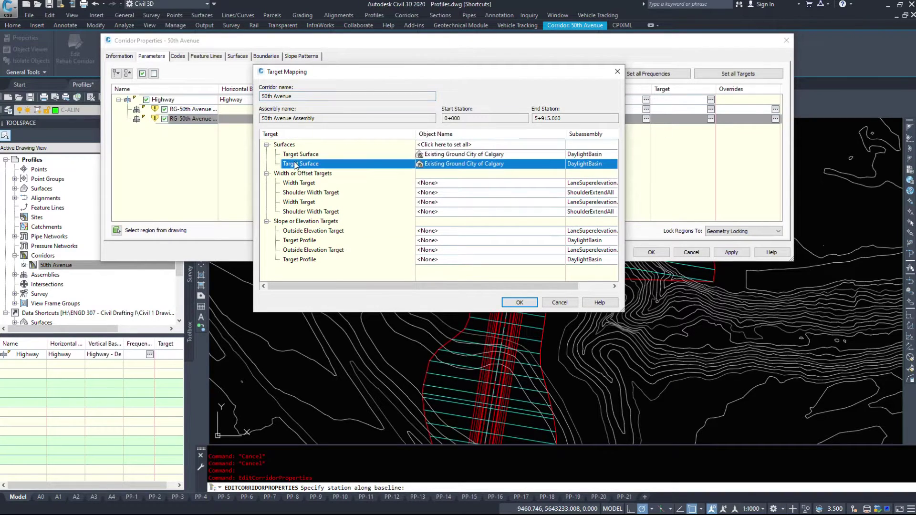
click(489, 162)
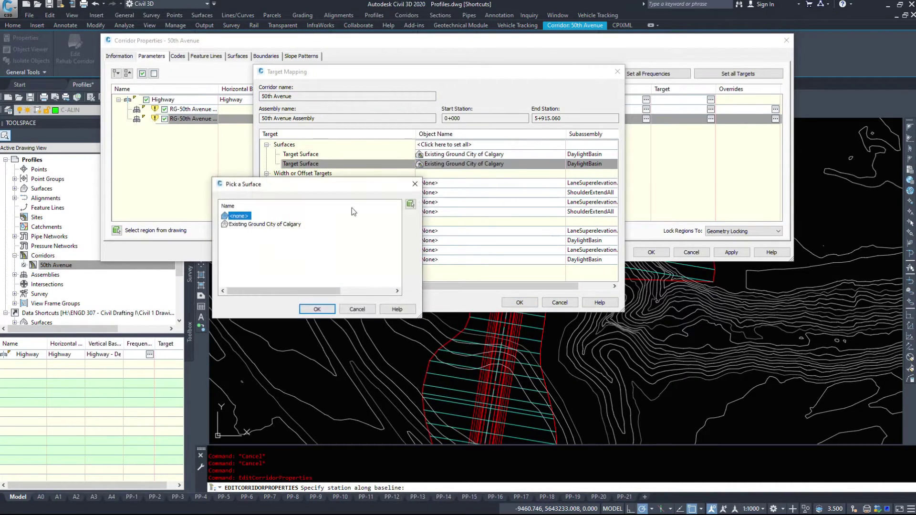
click(357, 309)
click(312, 184)
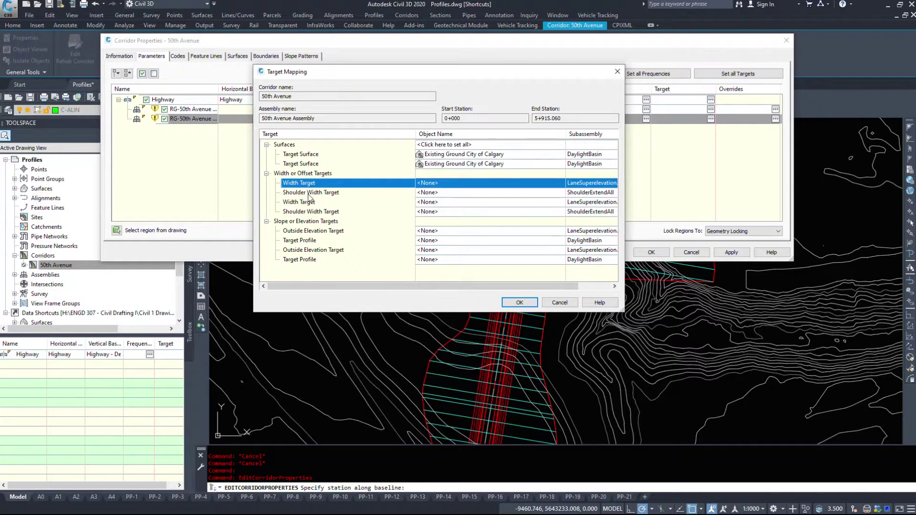
click(305, 203)
click(305, 211)
click(299, 232)
click(300, 250)
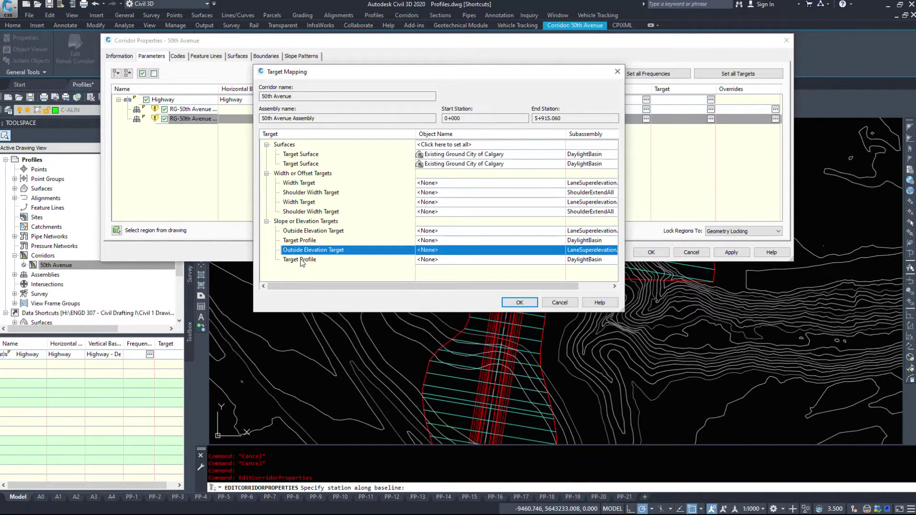
click(308, 259)
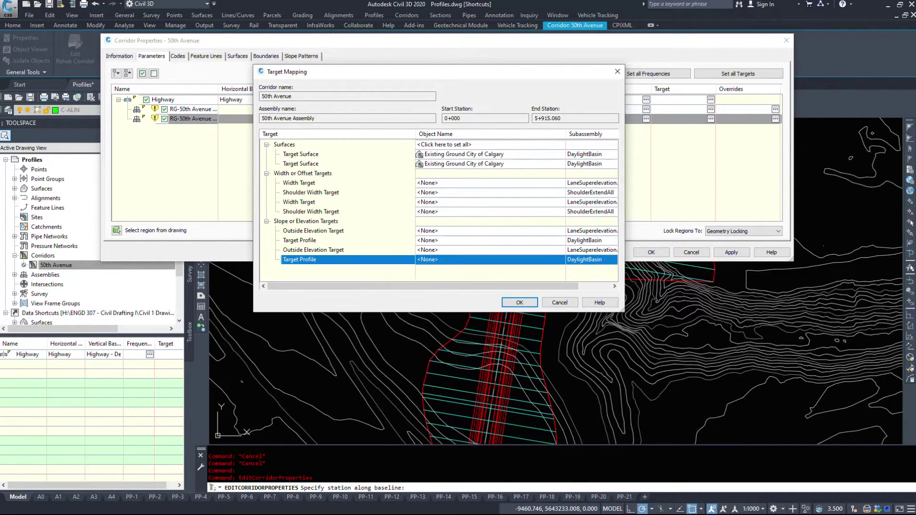
click(510, 303)
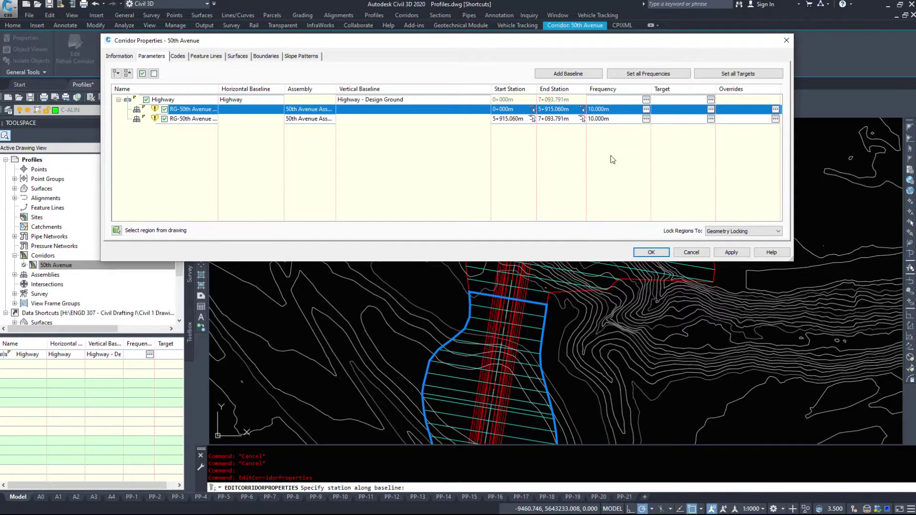
- In the frequency settings for all regions, set the tangent, curve, spiral and vertical curve increments to 5 m
click(657, 76)
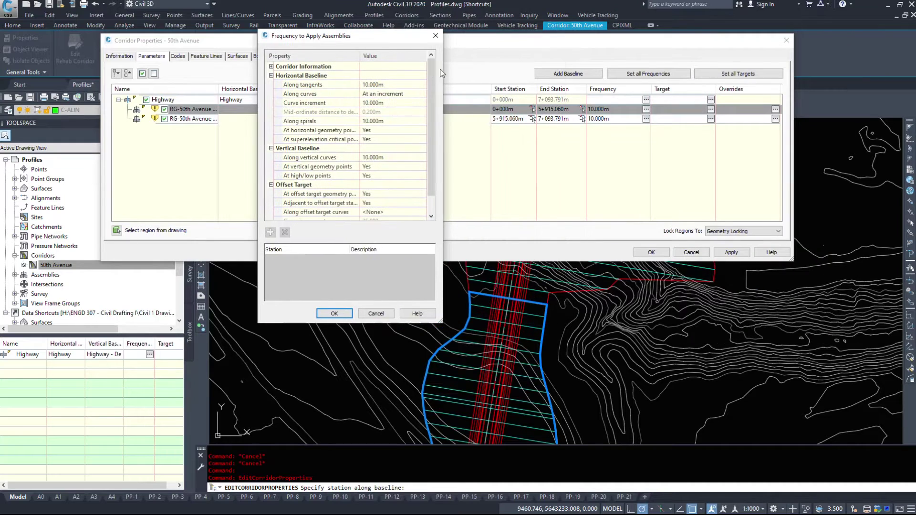
click(386, 85)
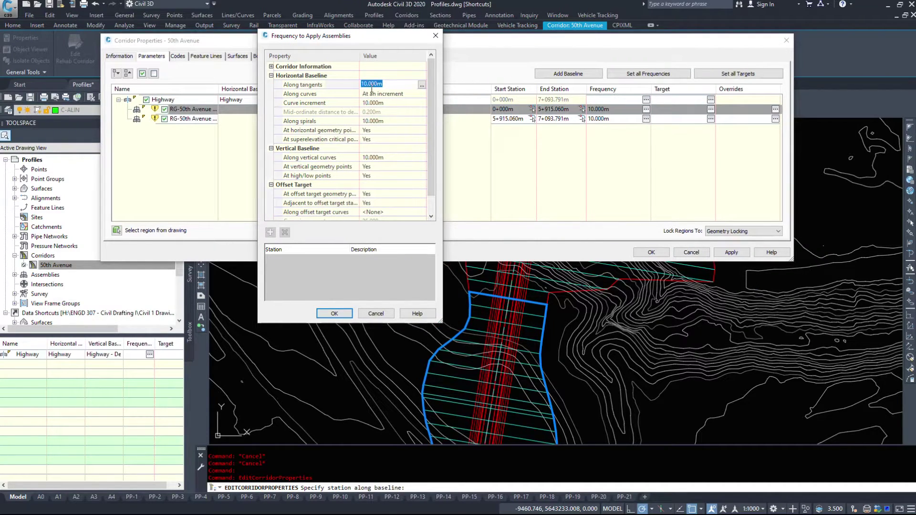
text(5)
click(392, 103)
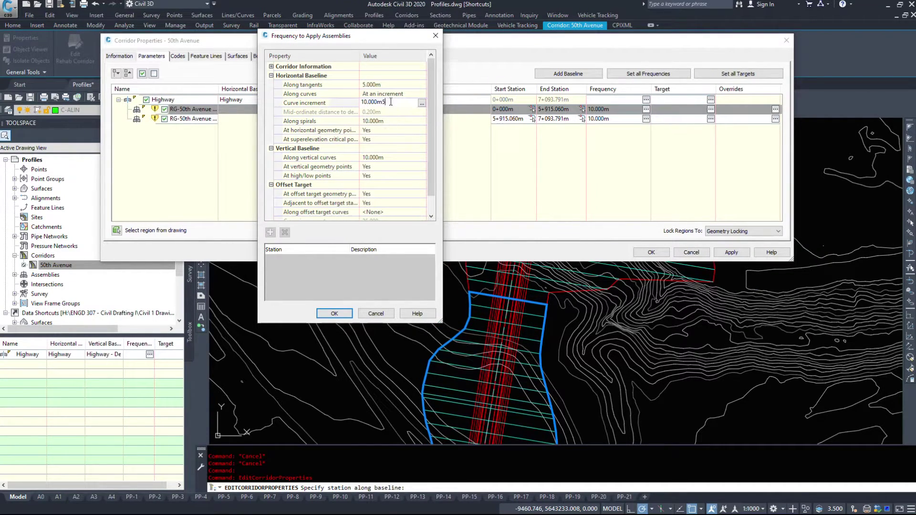
click(391, 122)
text(5)
click(392, 158)
text(5)
scroll(392, 181, down, 1)
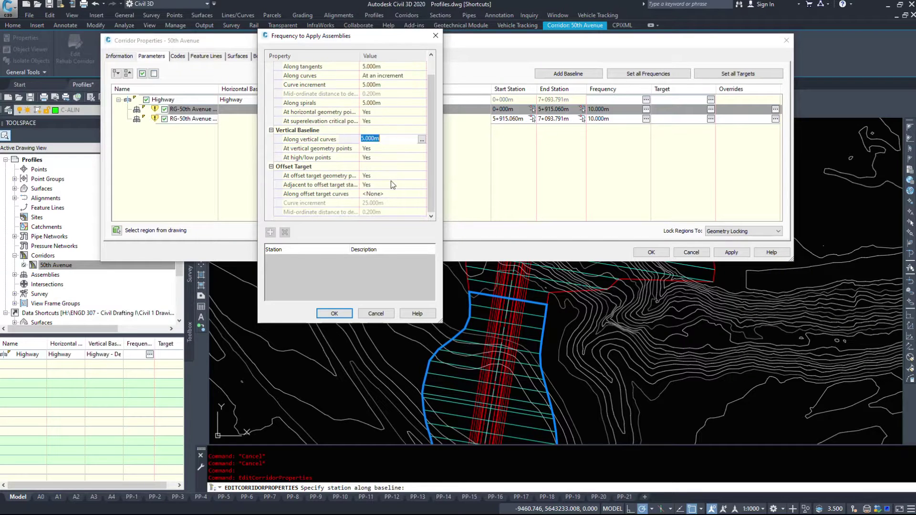
scroll(392, 108, up, 1)
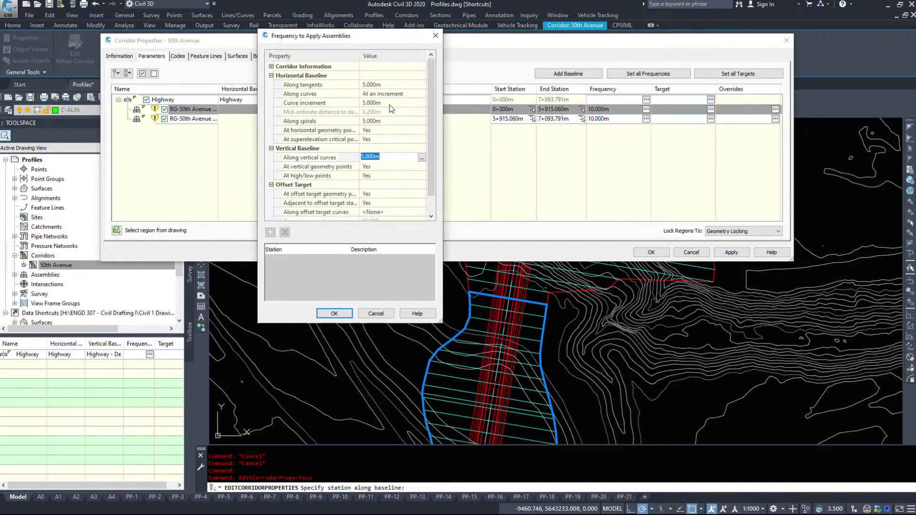
- Set assembly insertion at horizontal geometry points and at superelevation critical points to No
click(367, 130)
click(381, 130)
click(380, 131)
click(376, 147)
click(376, 145)
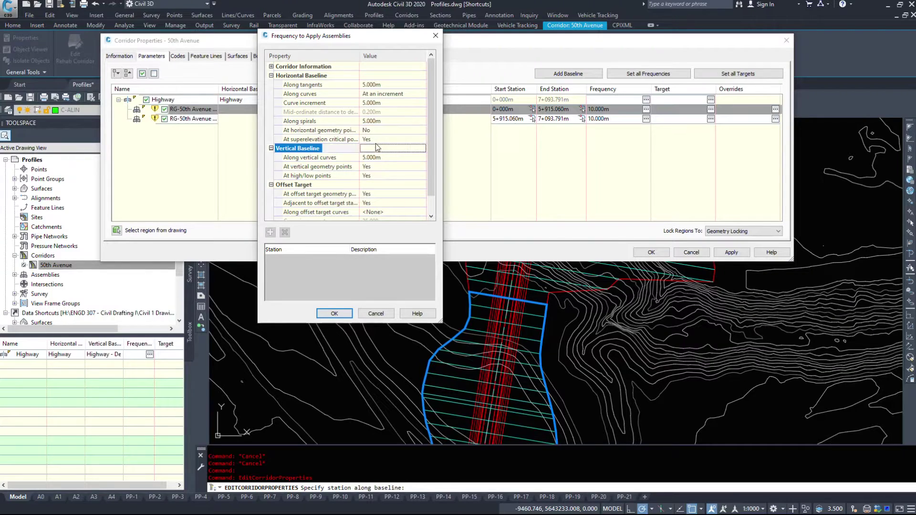
click(376, 139)
click(376, 139)
click(373, 158)
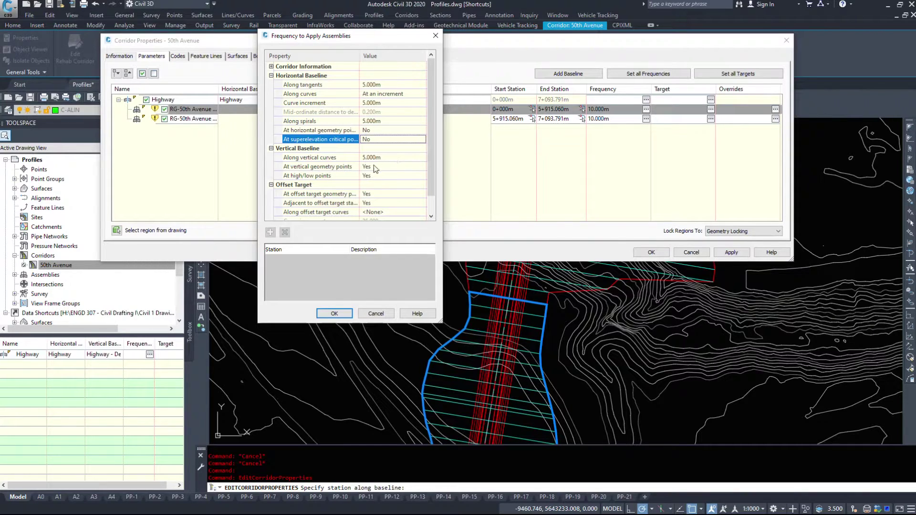
- Set assembly insertion at vertical geometry points and at high/low points to No
click(371, 166)
click(370, 166)
click(375, 183)
click(384, 177)
click(384, 178)
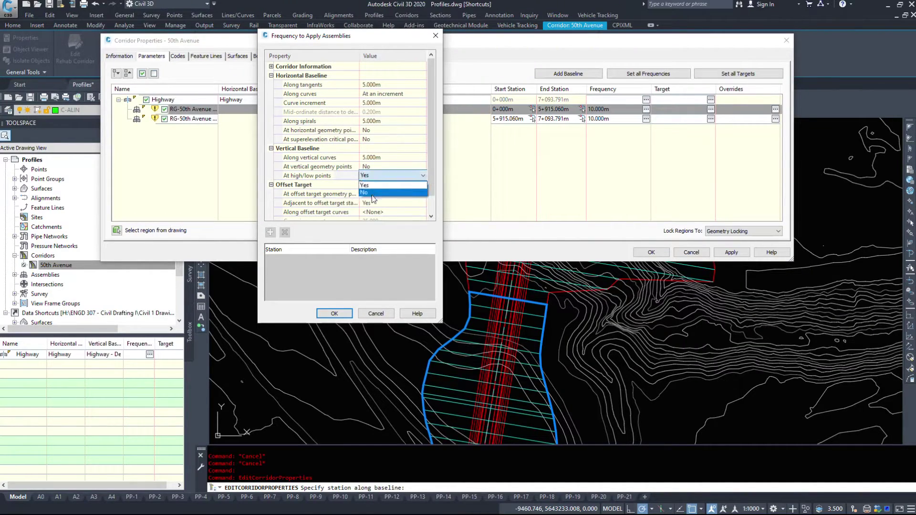
click(373, 192)
- Set assembly insertion at offset target geometry points and adjacent to offset target start/end to No
click(373, 194)
click(373, 194)
click(373, 210)
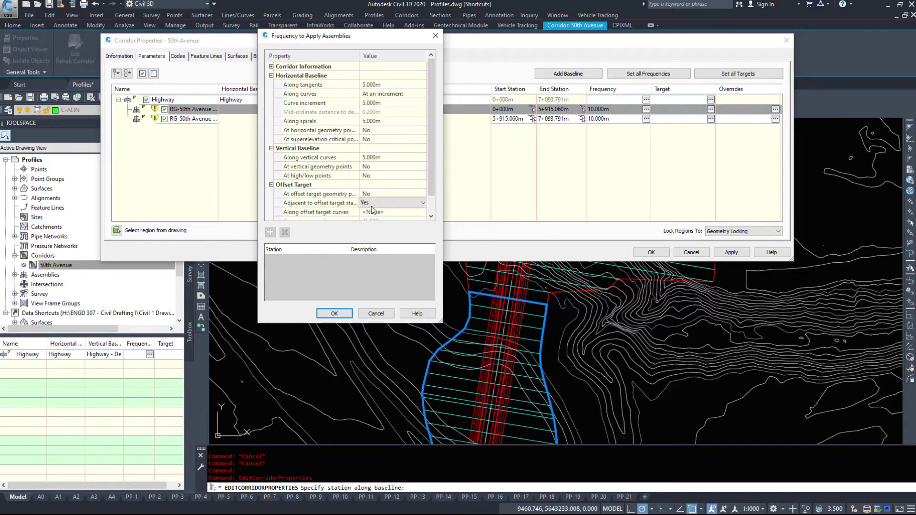
click(373, 204)
click(374, 220)
scroll(377, 197, down, 1)
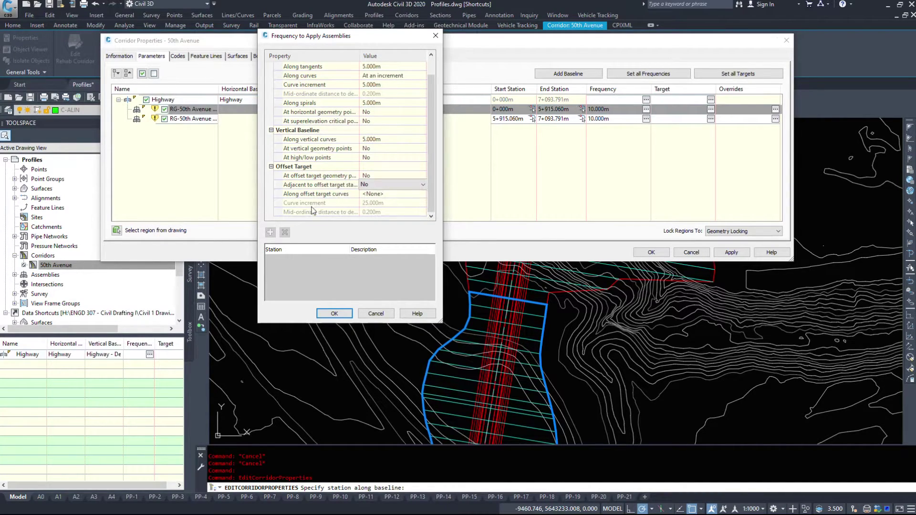
- Accept the new assembly frequencies for both regions and rebuild the 50th Avenue corridor
click(334, 313)
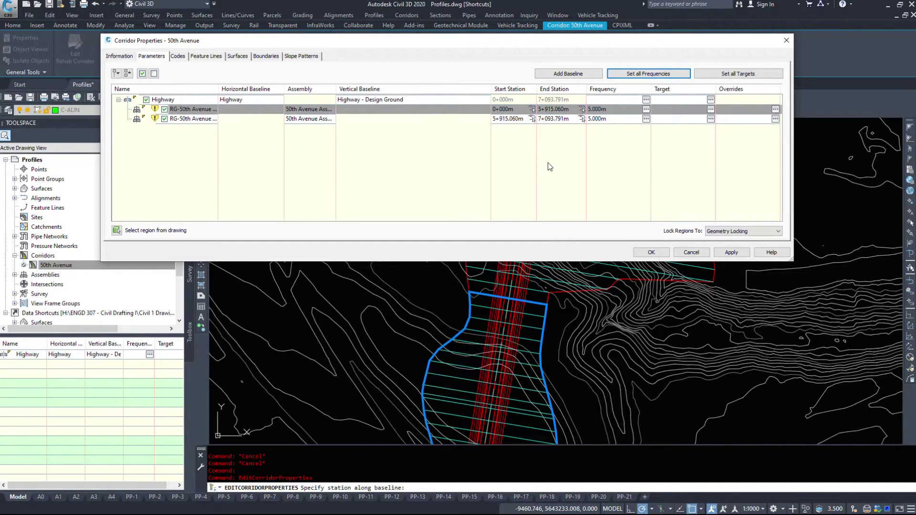
click(650, 253)
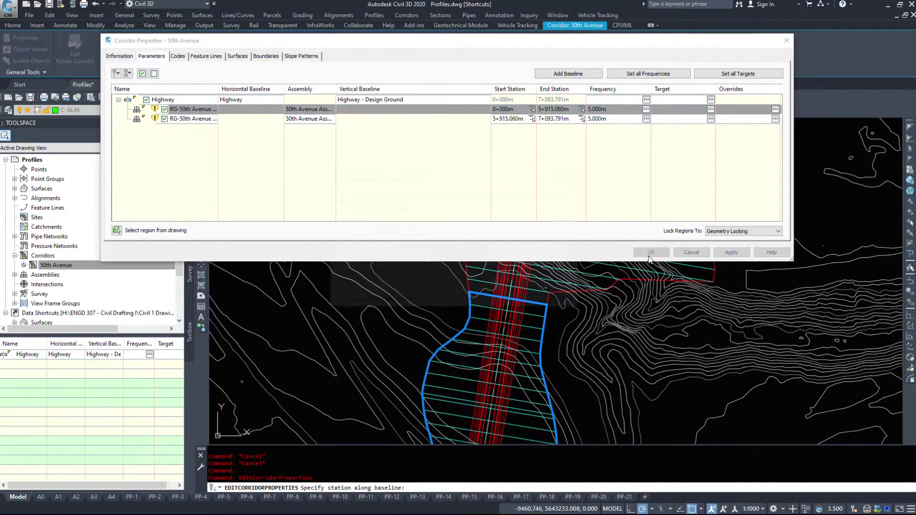
click(396, 241)
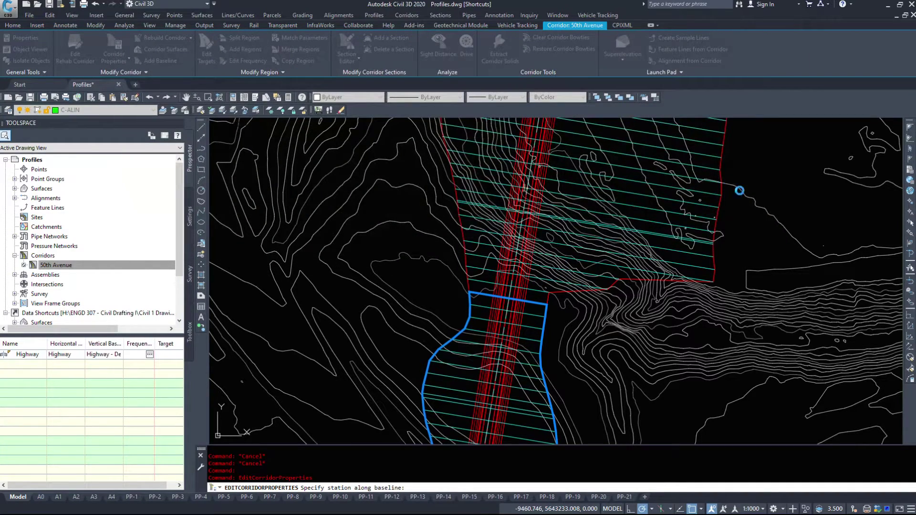
key(Return)
- Inspect the rebuilt corridor's assembly spacing and daylight extents around the region split and toward its eastern end
scroll(736, 302, up, 5)
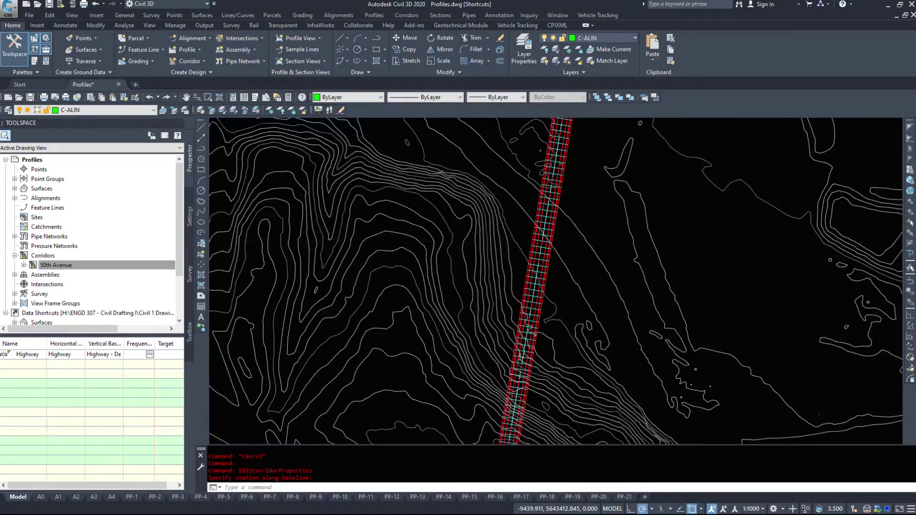
scroll(606, 278, down, 5)
mouse_move(605, 278)
middle_down()
mouse_move(571, 329)
mouse_move(581, 258)
mouse_move(533, 361)
middle_up()
middle_drag(519, 432, 570, 235)
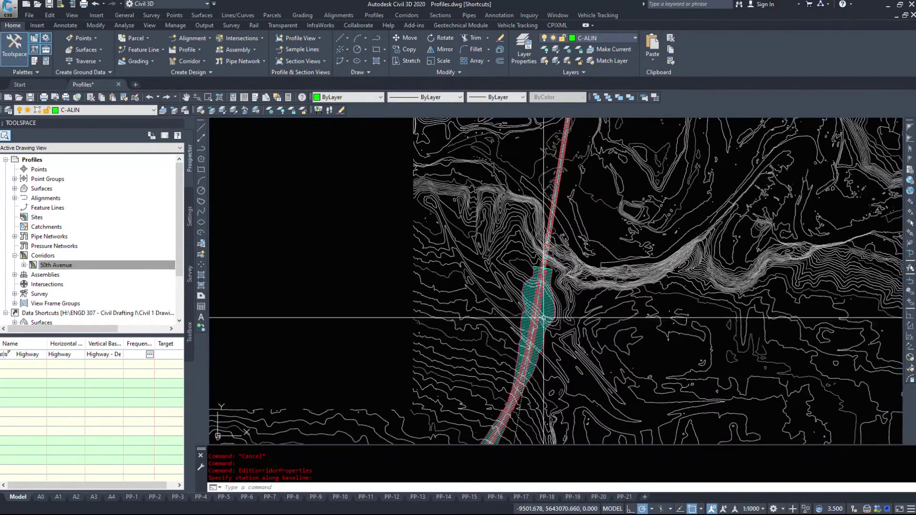
scroll(544, 310, up, 3)
scroll(640, 389, down, 5)
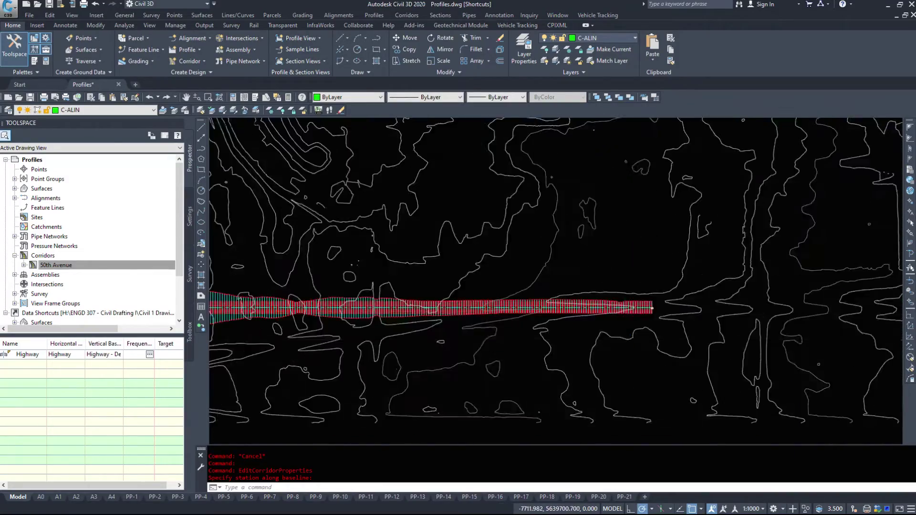
scroll(515, 224, up, 4)
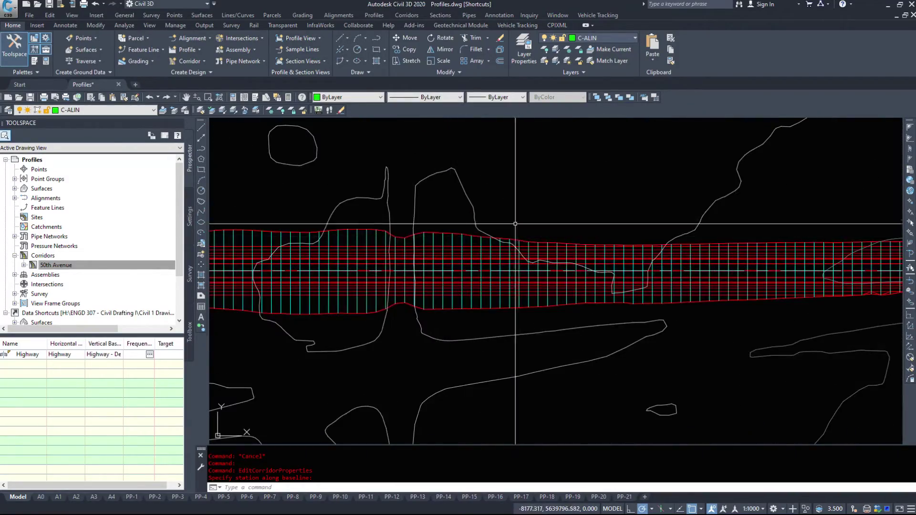
scroll(515, 224, down, 5)
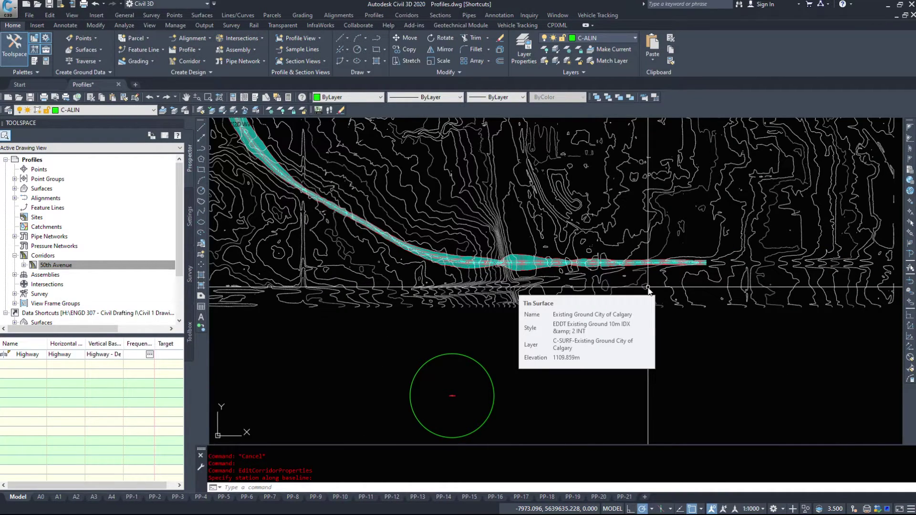
- Compare the profile view's design and existing ground lines with the corridor's daylight widths in plan
scroll(648, 288, down, 5)
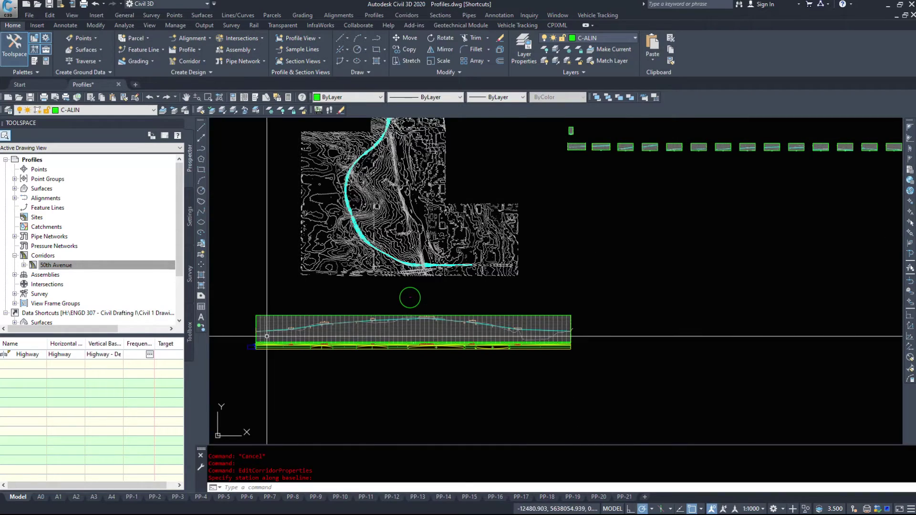
scroll(308, 310, up, 3)
middle_drag(261, 362, 382, 357)
scroll(397, 356, up, 2)
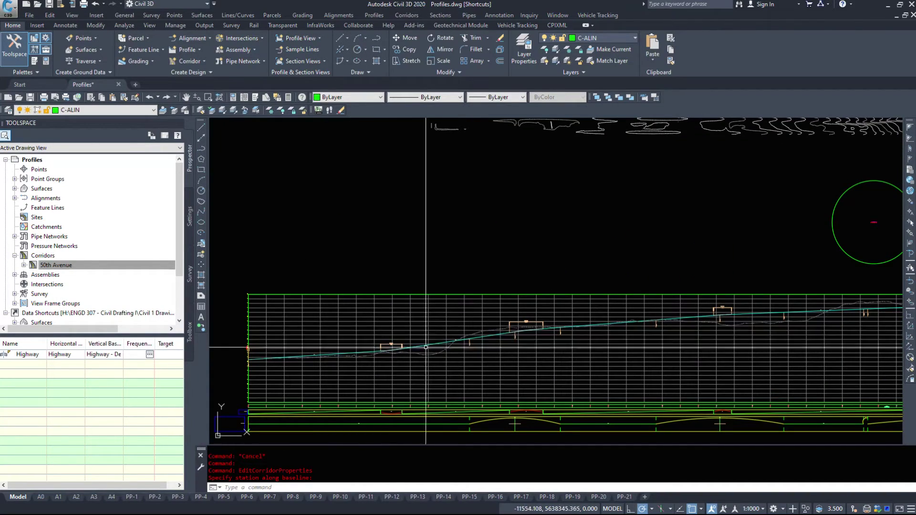
middle_drag(696, 177, 448, 387)
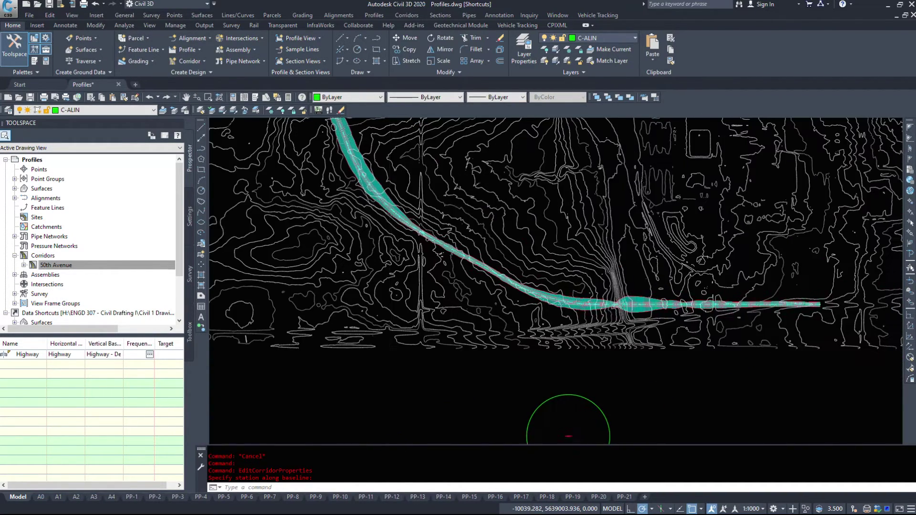
scroll(806, 277, up, 4)
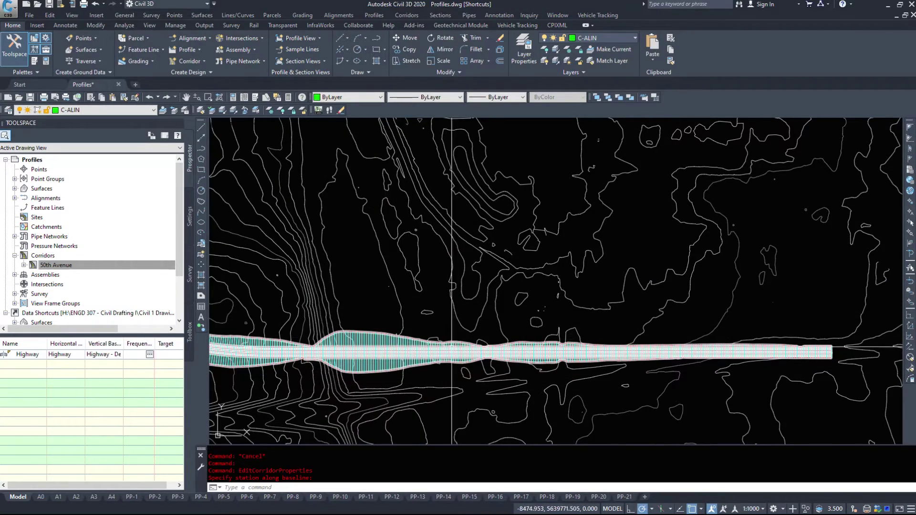
scroll(292, 344, up, 3)
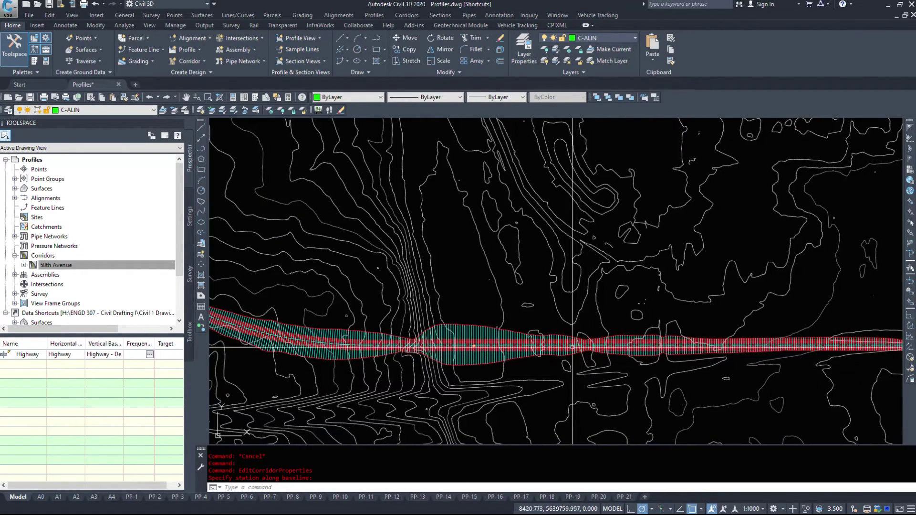
middle_drag(505, 337, 609, 339)
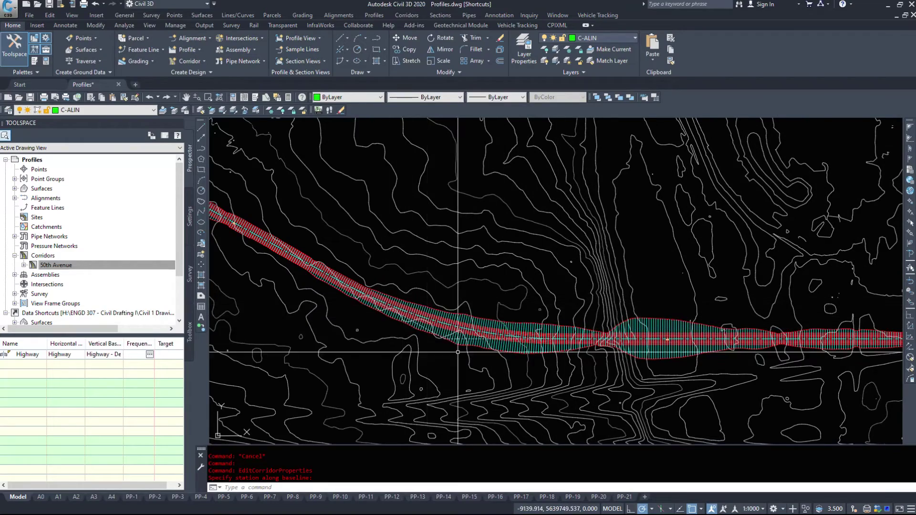
scroll(597, 330, down, 5)
middle_drag(586, 384, 595, 159)
middle_drag(334, 360, 456, 363)
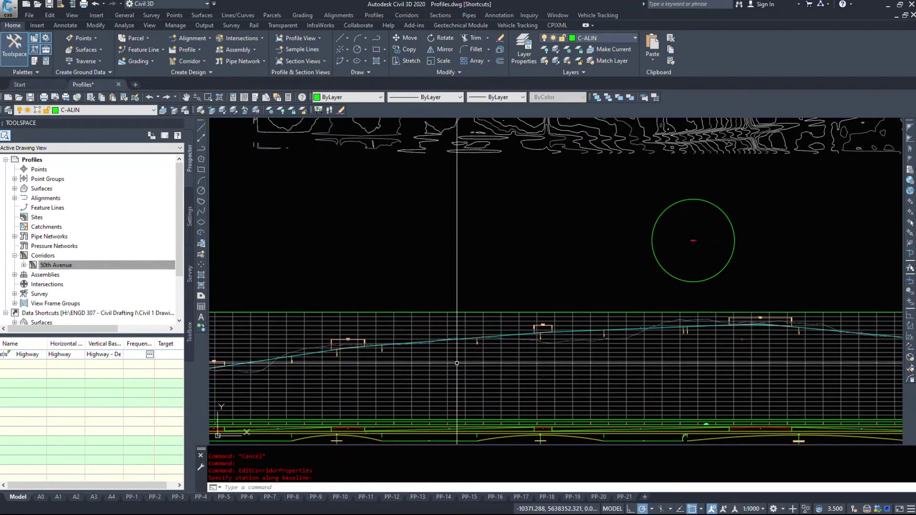
middle_drag(680, 215, 529, 374)
scroll(625, 287, up, 5)
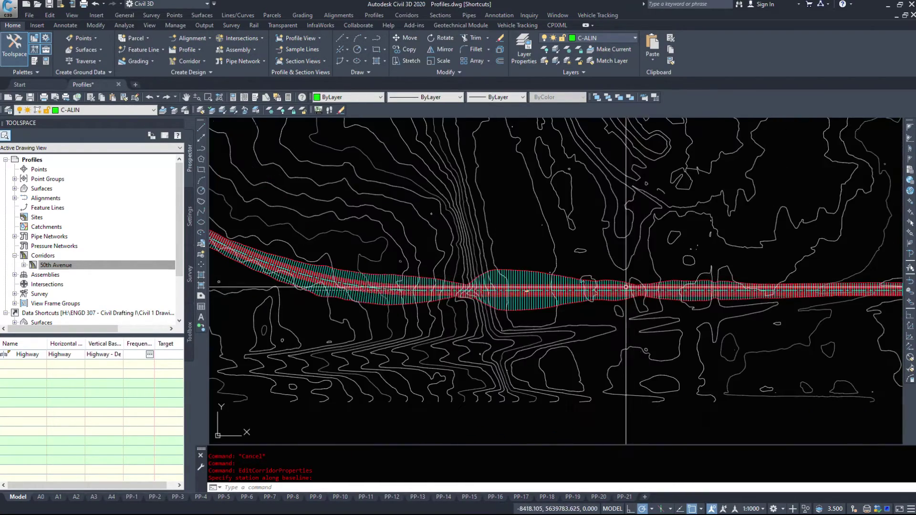
- Examine the corridor footprint from the southern curve northward to the end of its wide daylight section
scroll(626, 287, down, 2)
middle_drag(474, 290, 642, 298)
scroll(636, 265, up, 3)
middle_drag(253, 184, 668, 425)
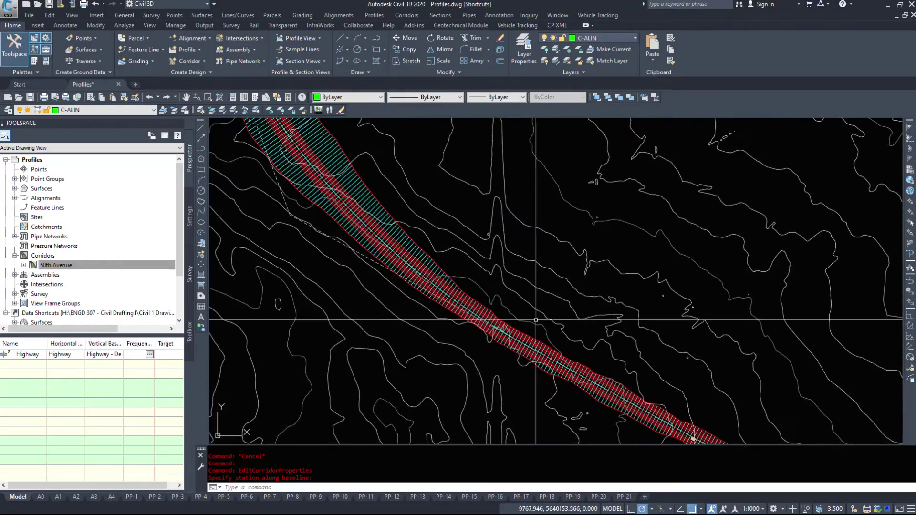
mouse_move(536, 320)
middle_down()
mouse_move(436, 257)
mouse_move(364, 282)
mouse_move(424, 412)
middle_up()
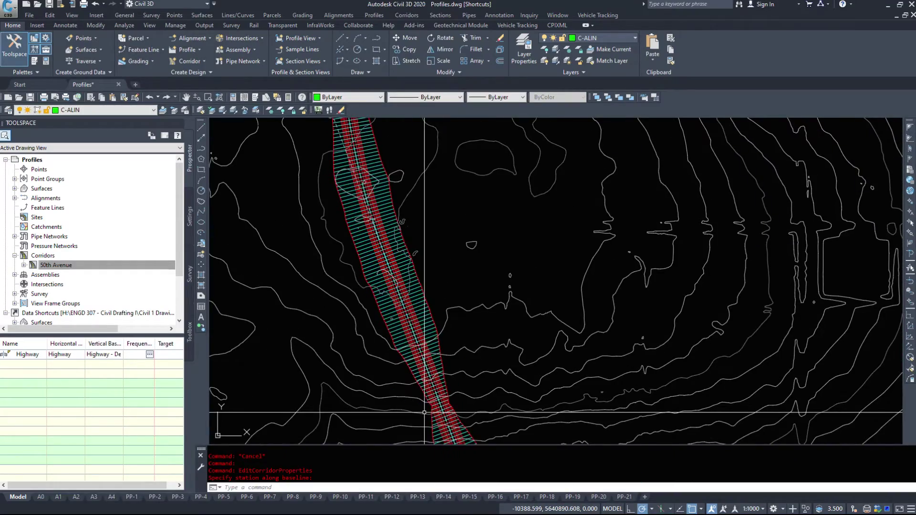
scroll(424, 413, down, 5)
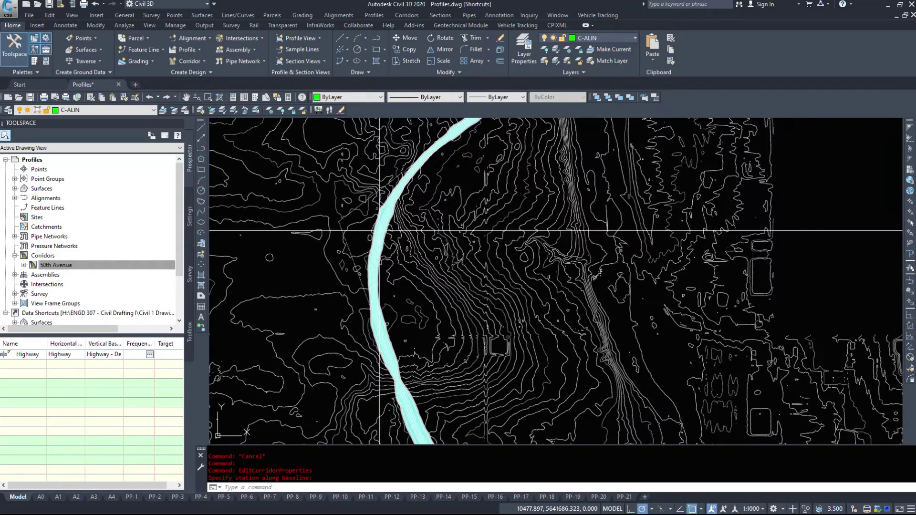
middle_drag(471, 169, 360, 358)
middle_drag(453, 264, 454, 386)
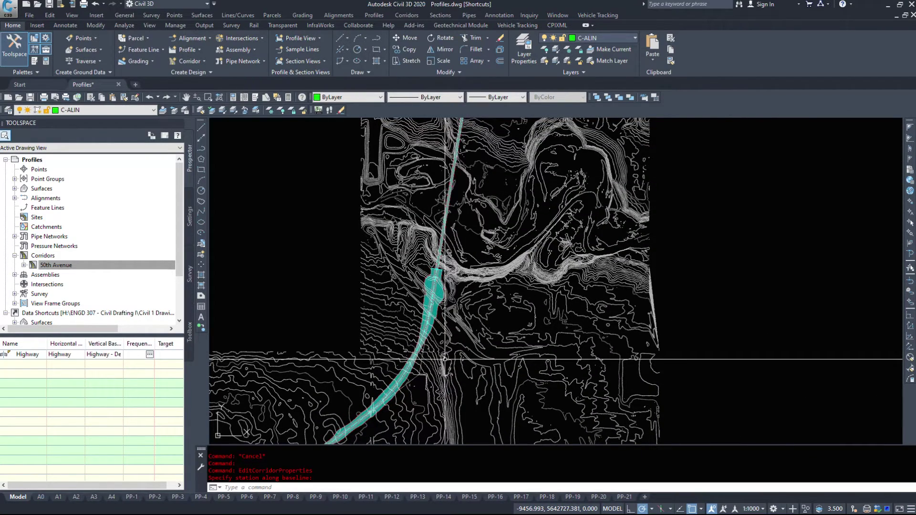
- Review the corridor properties' options for adding a region or baseline, including baseline type and available alignments, without keeping changes
click(437, 287)
right_click(481, 205)
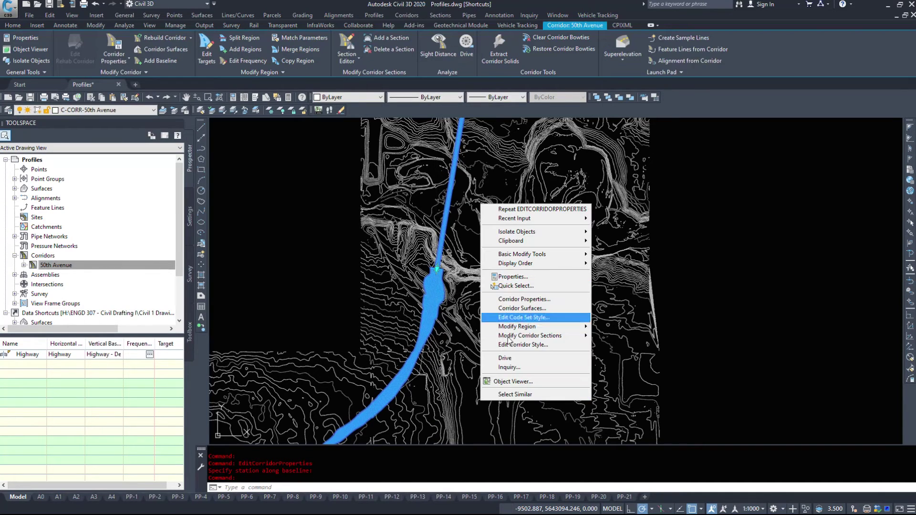
click(524, 299)
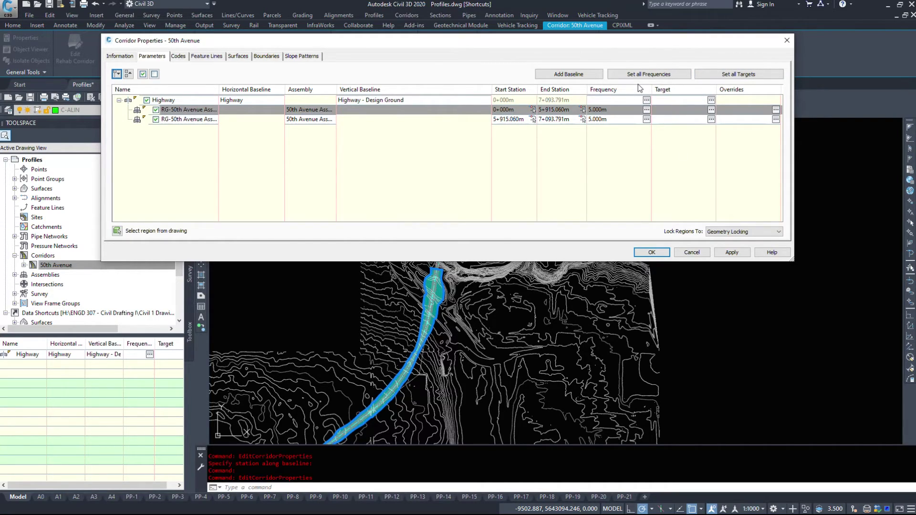
right_click(163, 102)
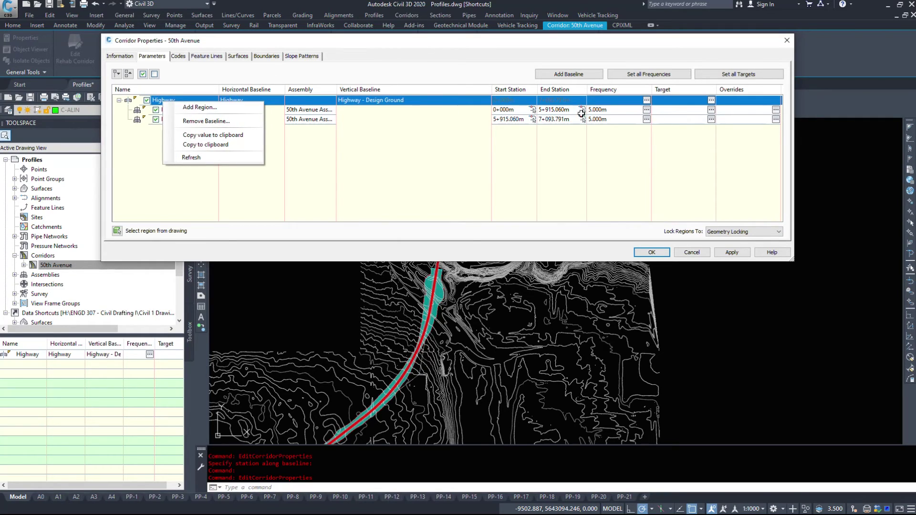
click(562, 77)
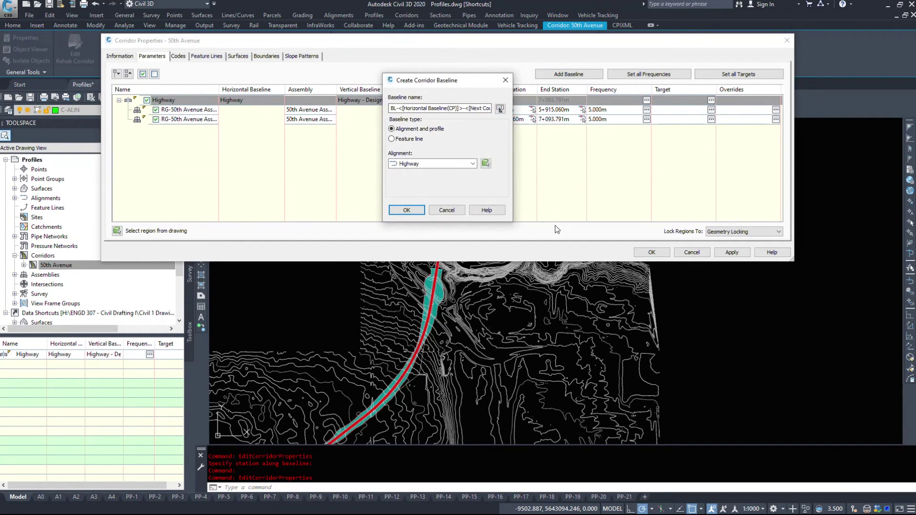
click(435, 163)
click(444, 211)
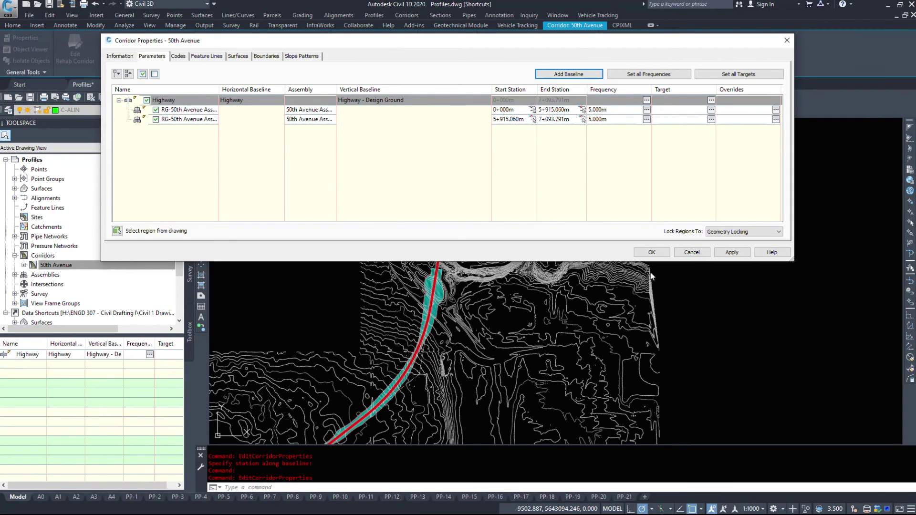
click(691, 253)
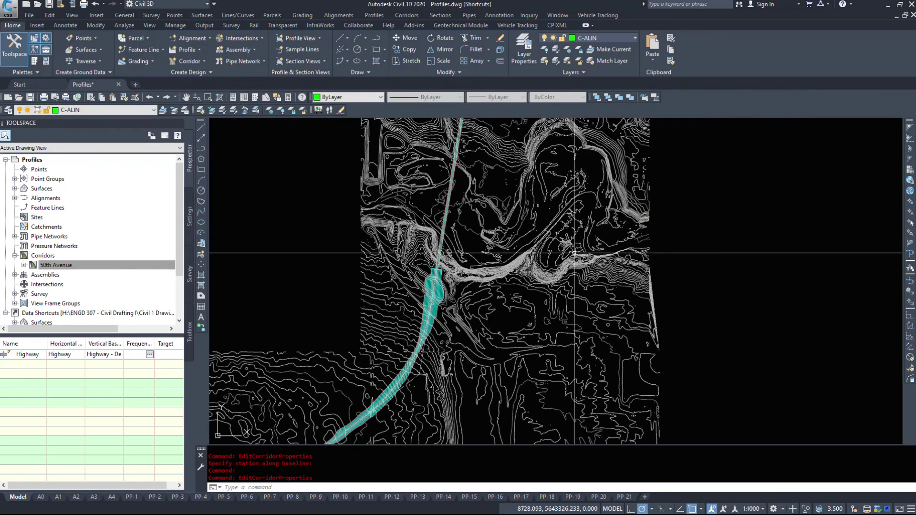